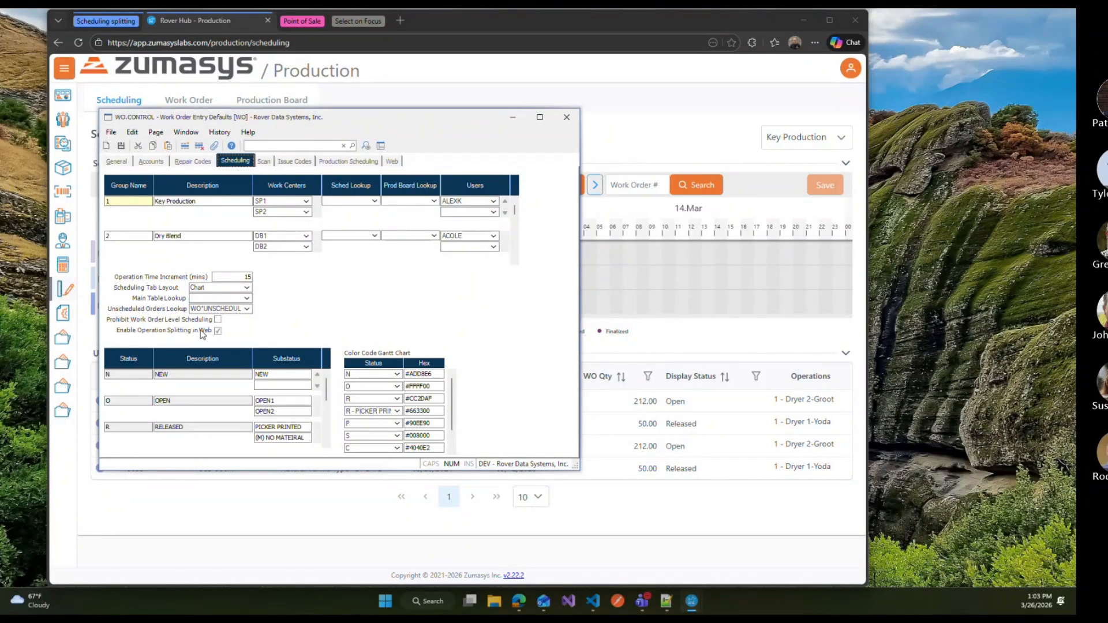
Step: Drop a 13020 Nat Fruit Punch operation onto the Dryer 2-Groot line and set its first interval end to 16:15
left_click(513, 119)
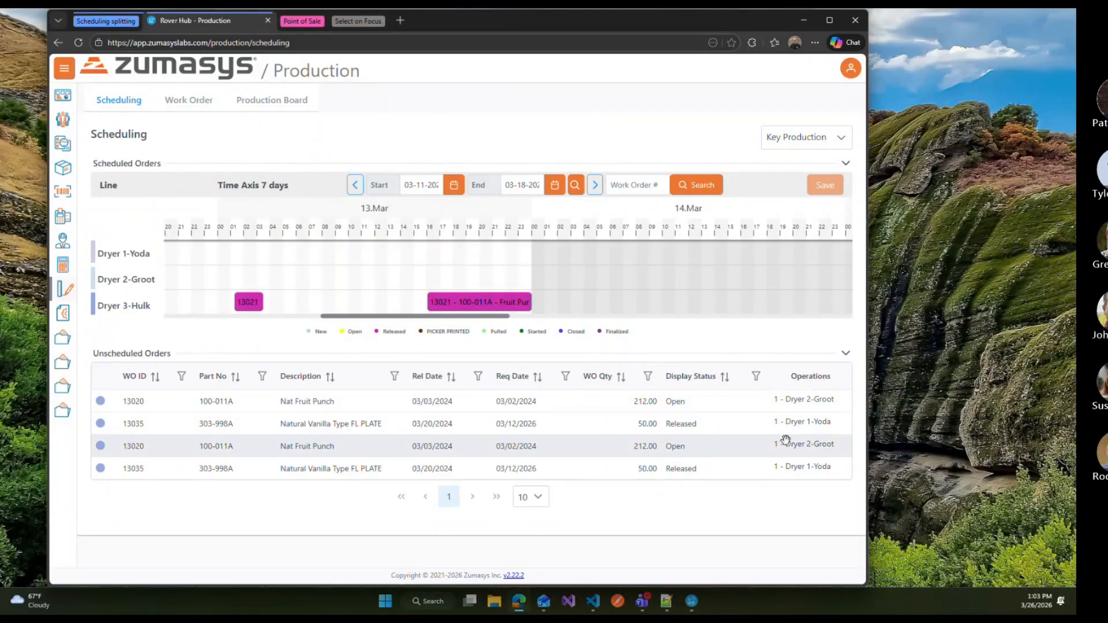
left_click_drag(816, 422, 402, 274)
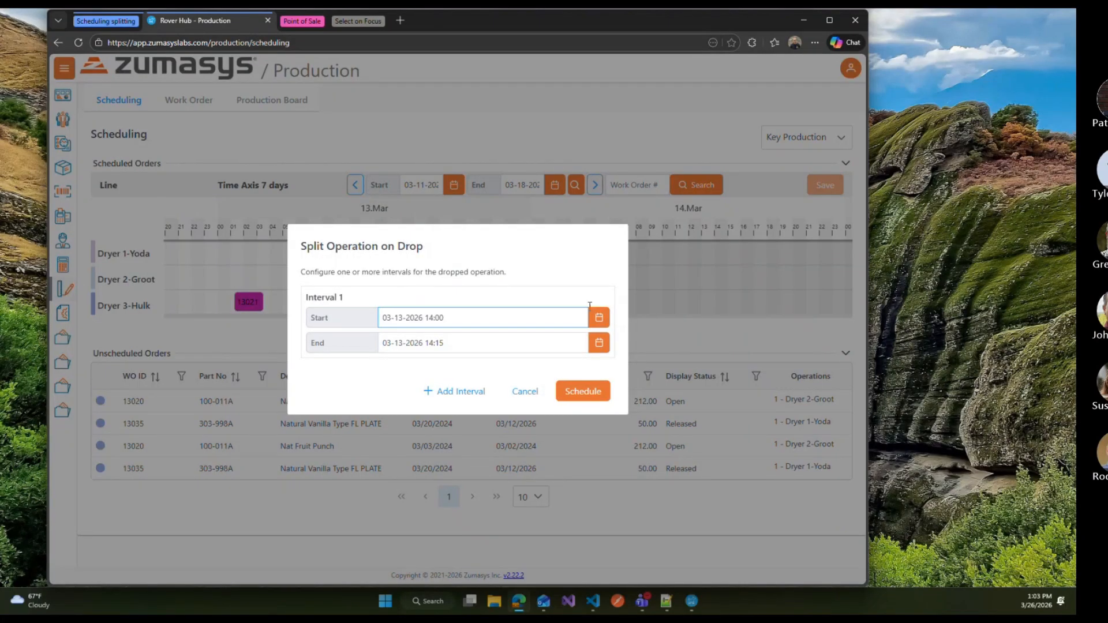
left_click(599, 344)
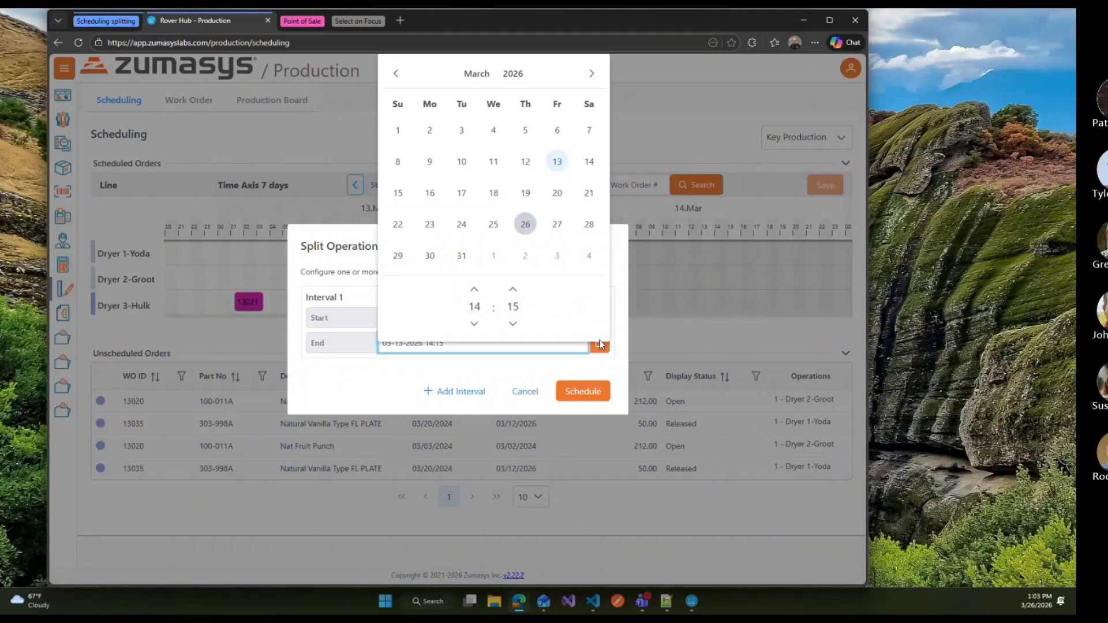
left_click(475, 289)
left_click(475, 289)
left_click(456, 369)
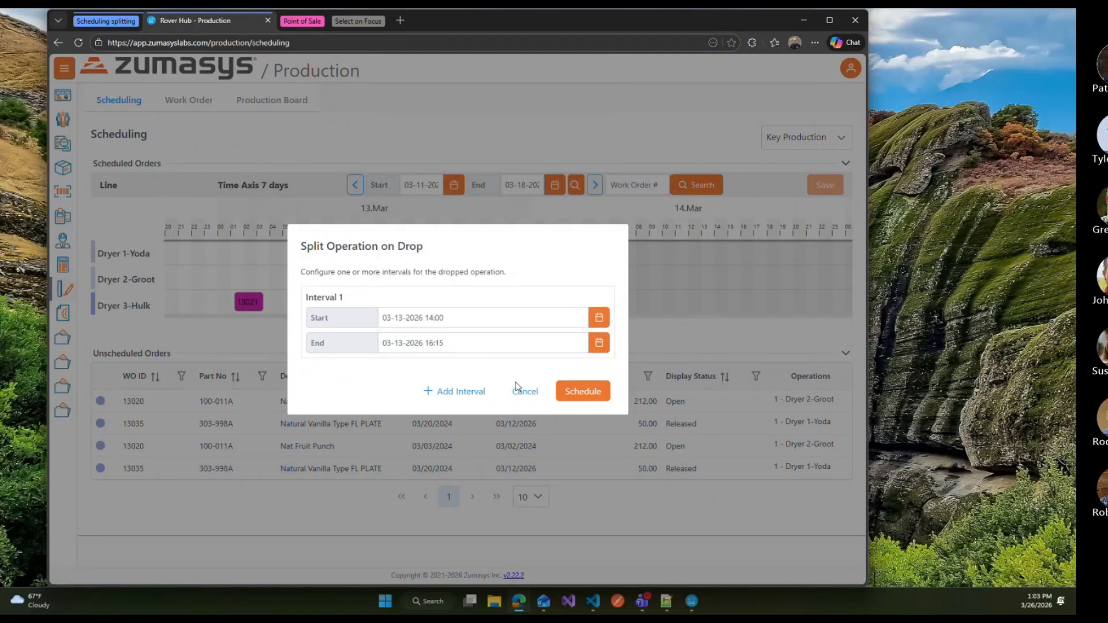
Step: Add a second interval to the split operation and set its start to 18:15
left_click(455, 391)
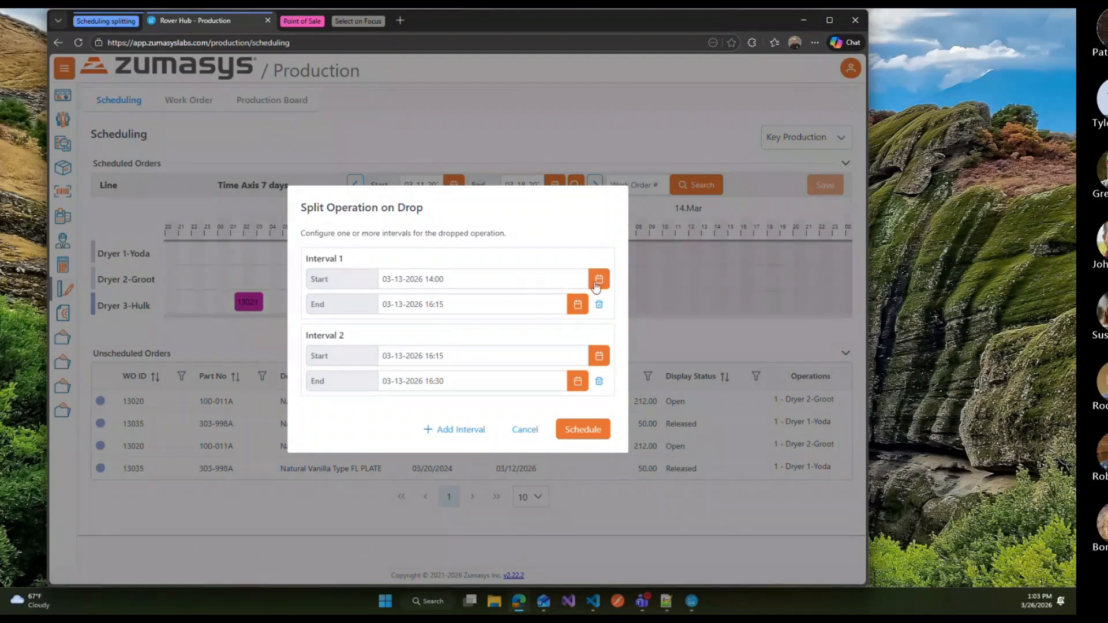
left_click(599, 380)
left_click(460, 392)
left_click(447, 431)
left_click(539, 430)
left_click(599, 419)
left_click(561, 354)
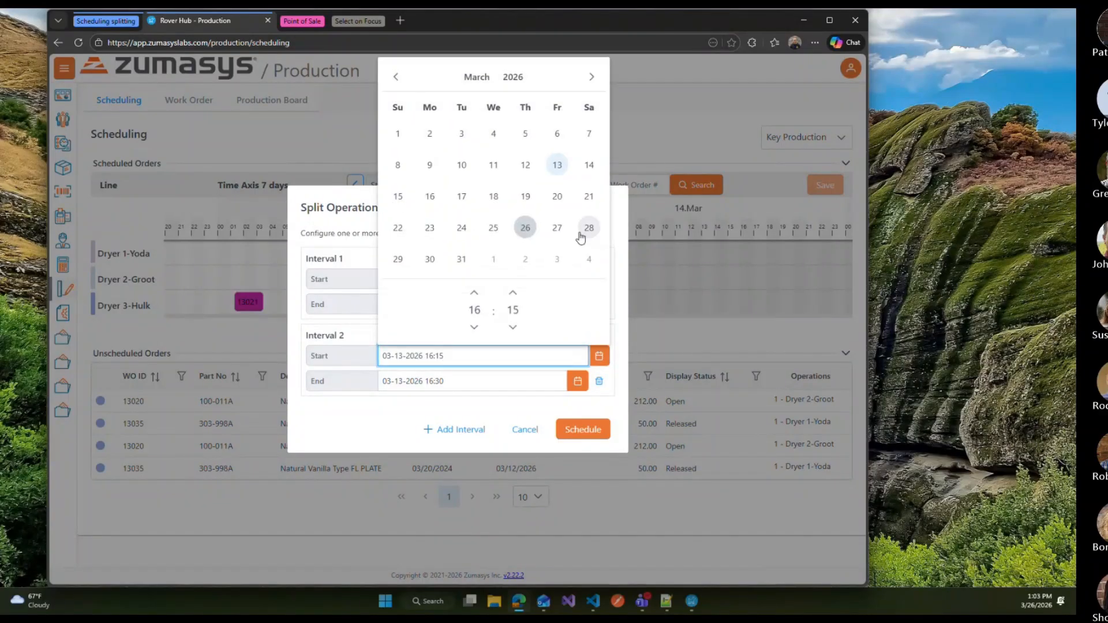
left_click(474, 294)
left_click(474, 294)
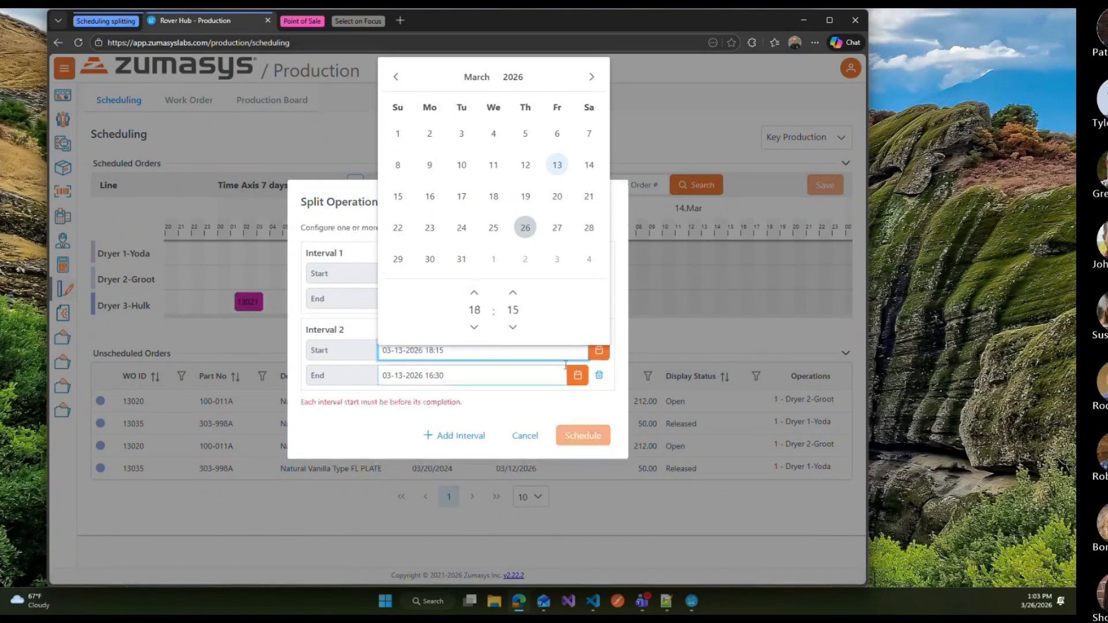
Step: Set the second interval's end to 18:30 and schedule the split operation
left_click(578, 380)
left_click(472, 312)
left_click(472, 311)
left_click(573, 433)
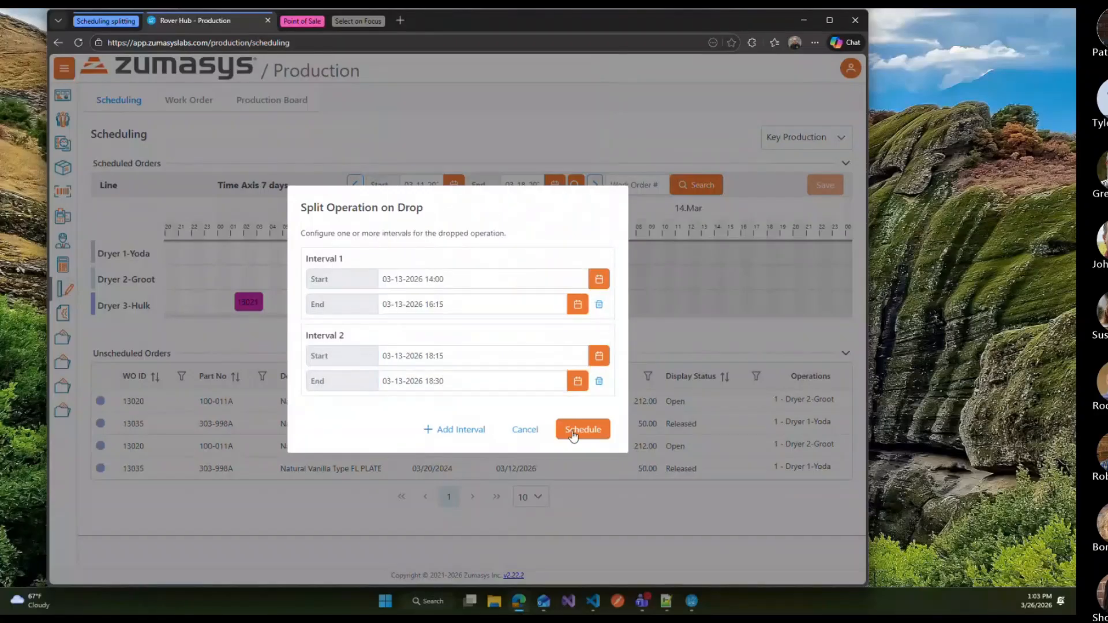
left_click(581, 430)
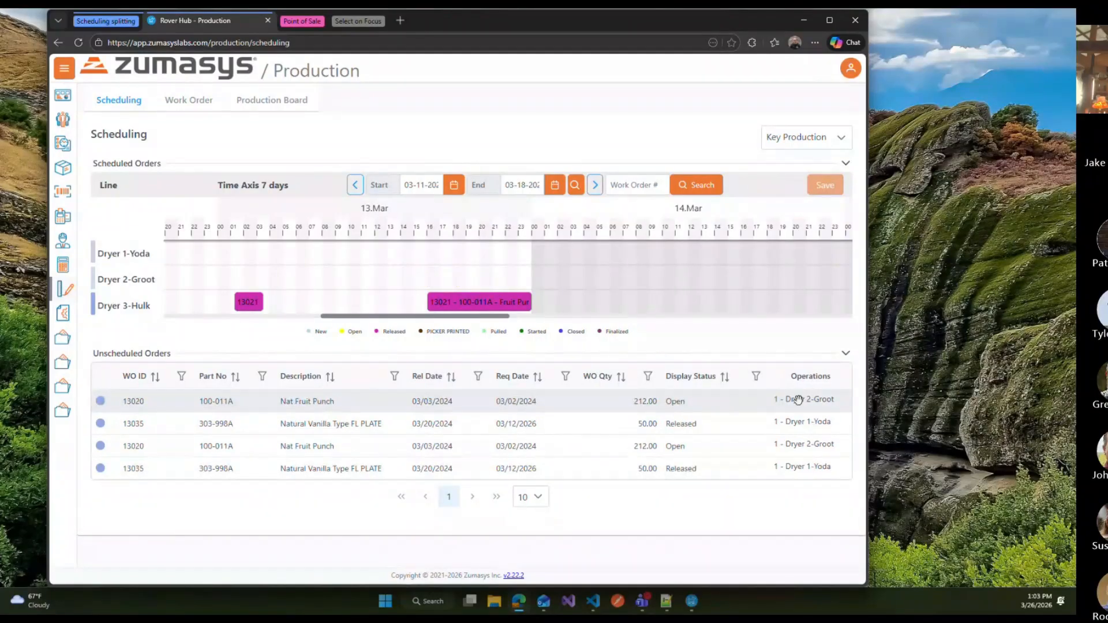
Step: Drop the other 13020 operation onto Dryer 2-Groot and set its interval end to 23:15
left_click_drag(799, 398, 490, 279)
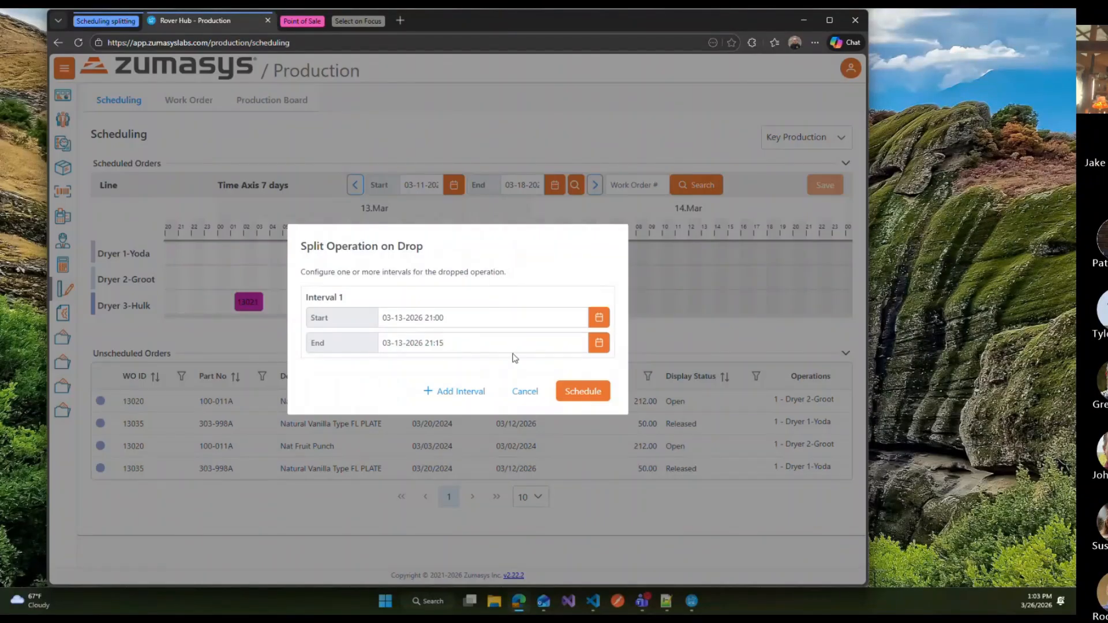
left_click(599, 344)
left_click(476, 293)
left_click(476, 293)
left_click(477, 293)
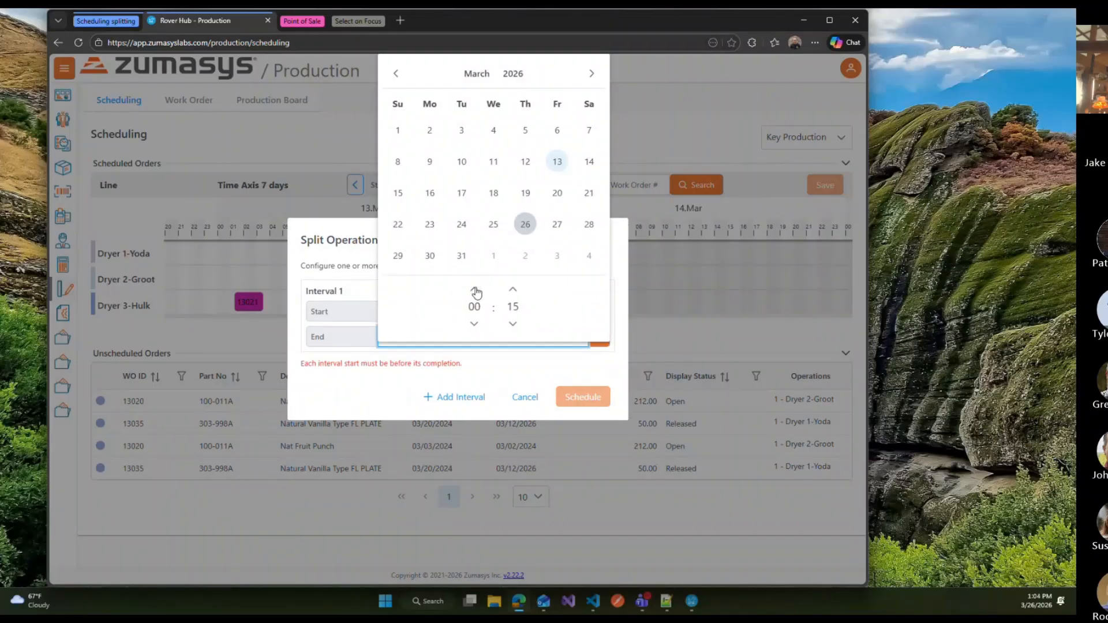
left_click(474, 324)
left_click(477, 362)
Step: Adjust the interval's start time and schedule the dropped operation
left_click(599, 317)
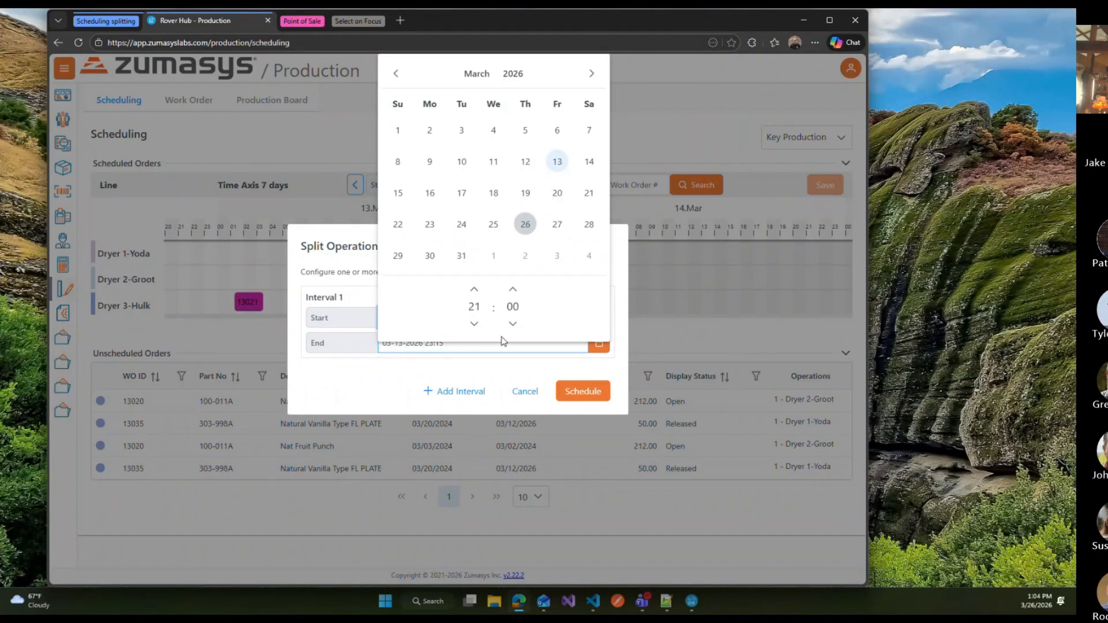
left_click(474, 323)
left_click(473, 324)
left_click(579, 391)
left_click(579, 391)
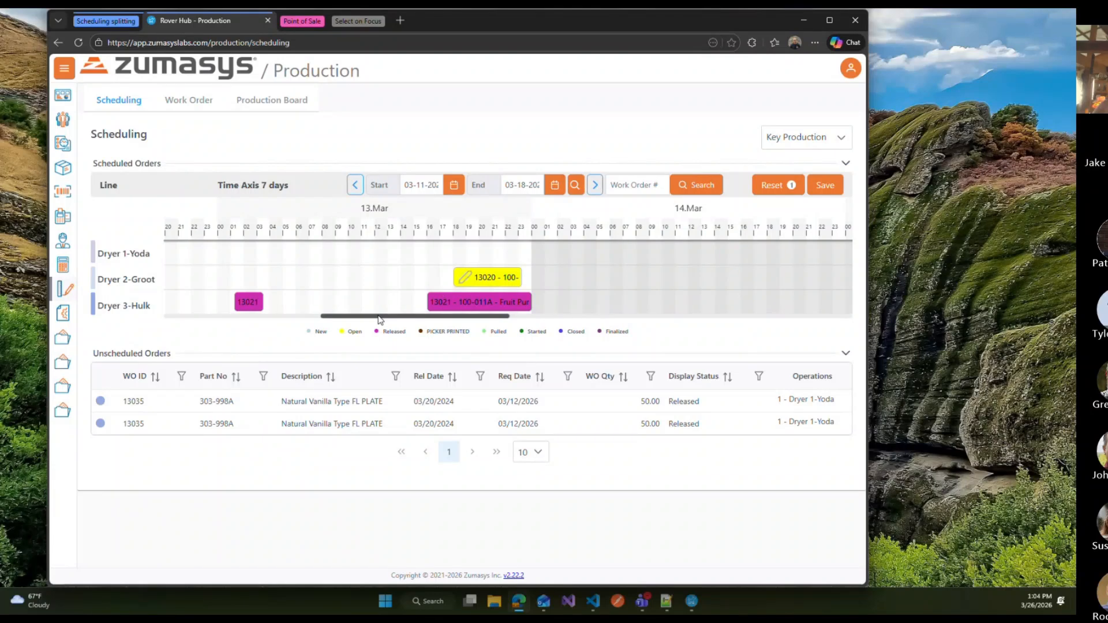
Step: Move the 13020 bar on Dryer 2-Groot slightly earlier and choose to split it around the non-working day
left_click_drag(379, 318, 438, 316)
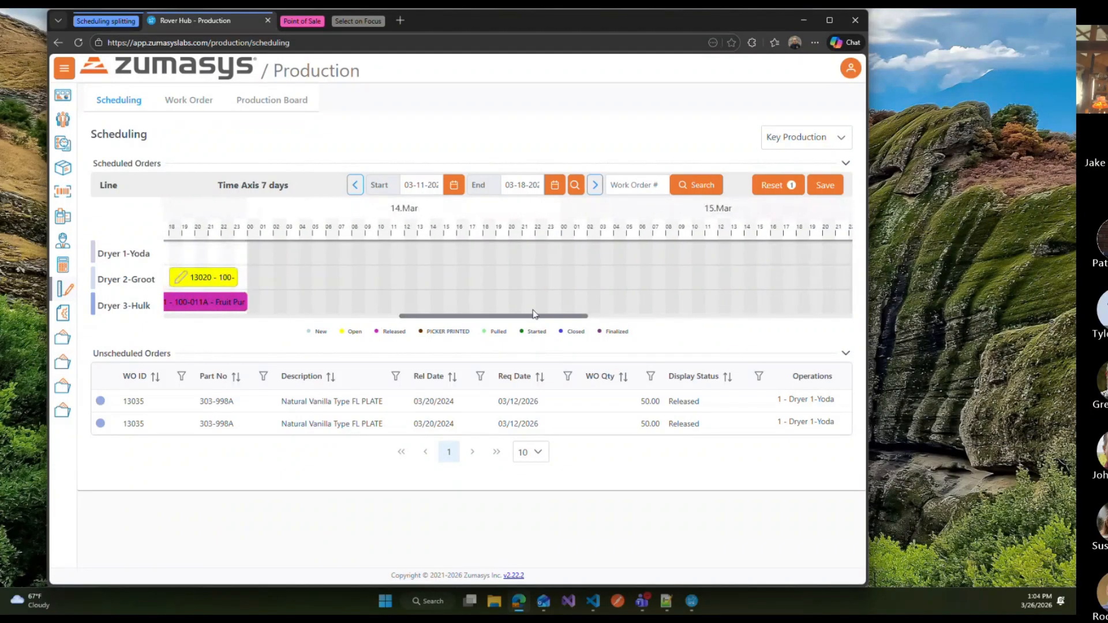
left_click_drag(529, 320, 495, 318)
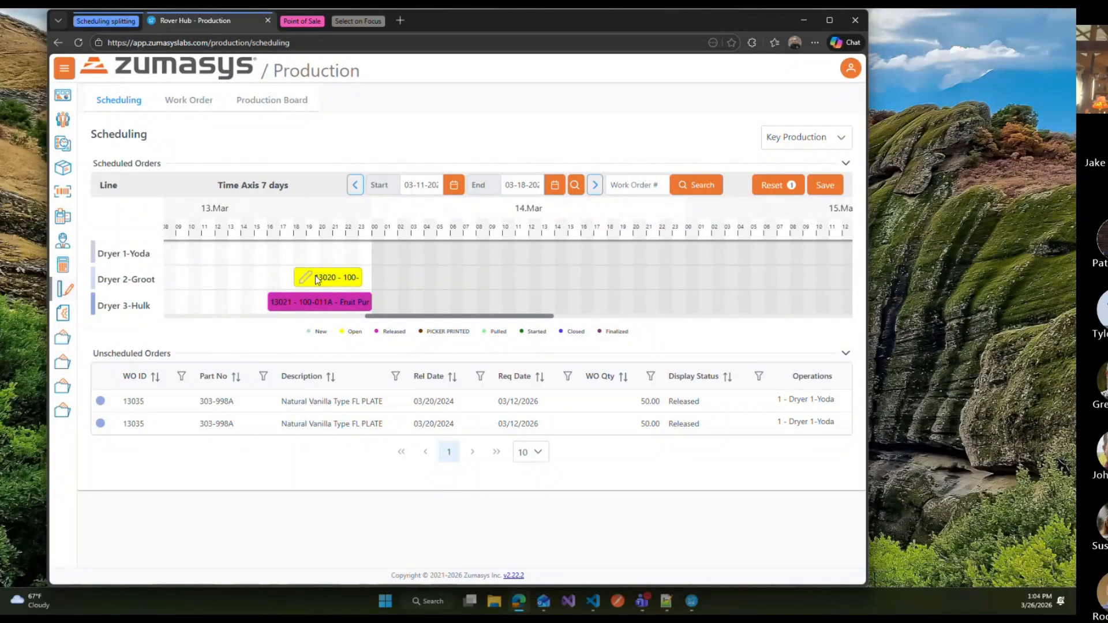
mouse_move(359, 281)
left_click_drag(358, 281, 320, 281)
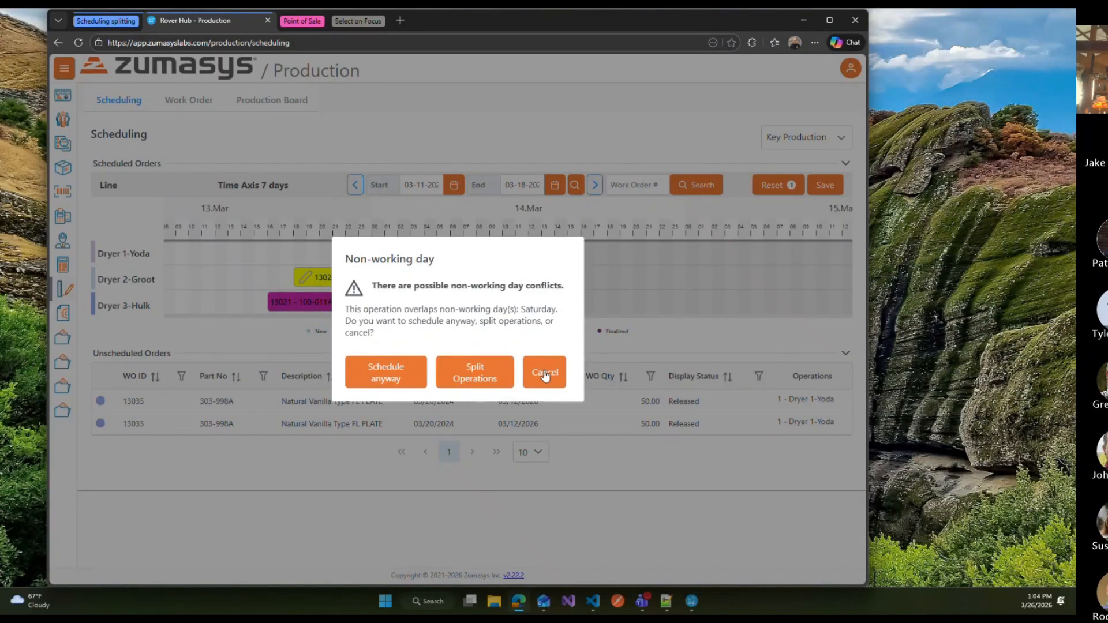
left_click(477, 383)
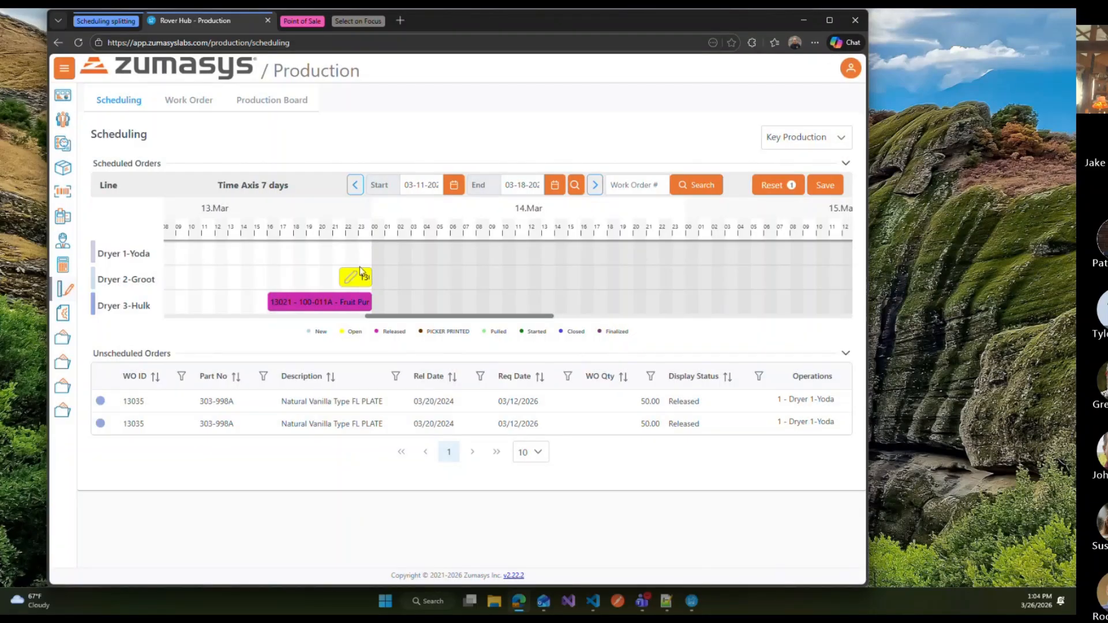
Step: Scroll along the timeline to inspect the pieces of the split 13020 operation
mouse_move(365, 278)
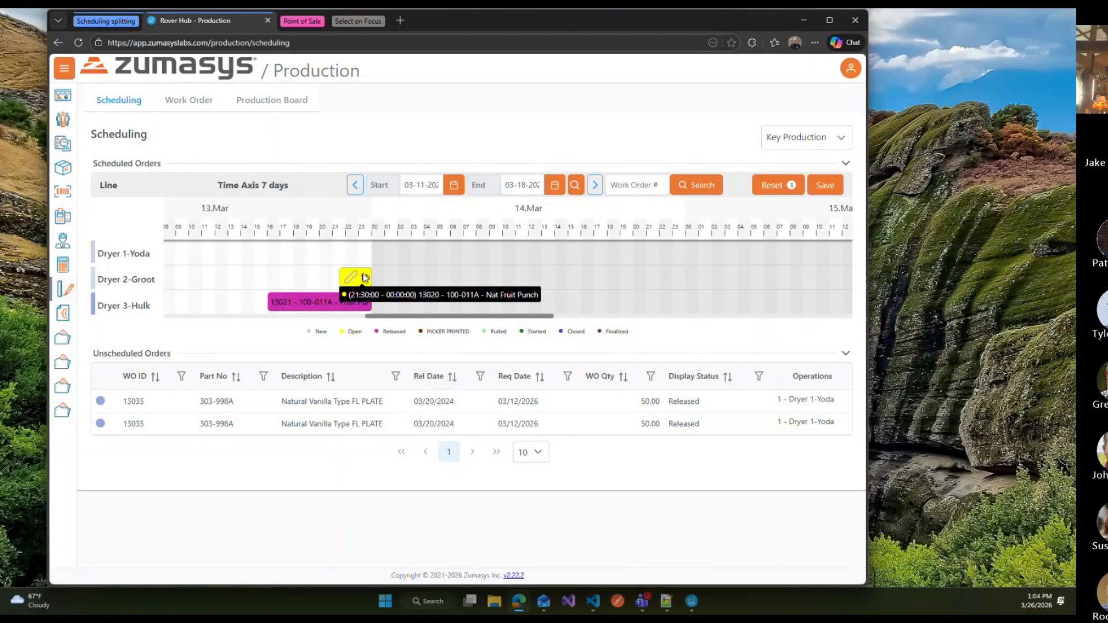
left_click_drag(447, 316, 587, 322)
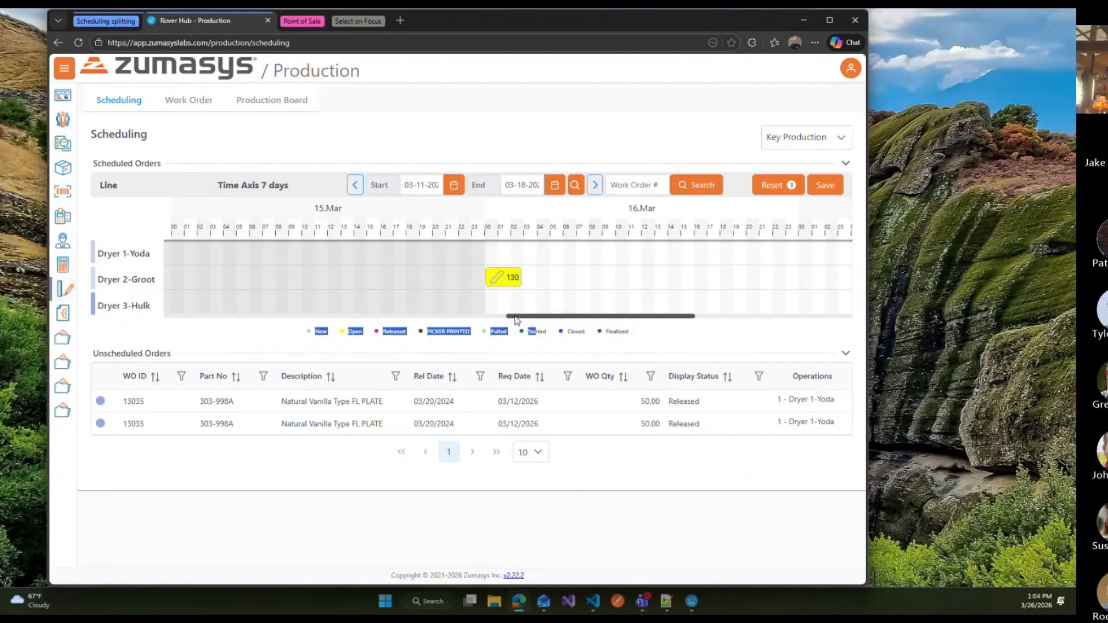
left_click_drag(537, 321, 417, 319)
mouse_move(196, 281)
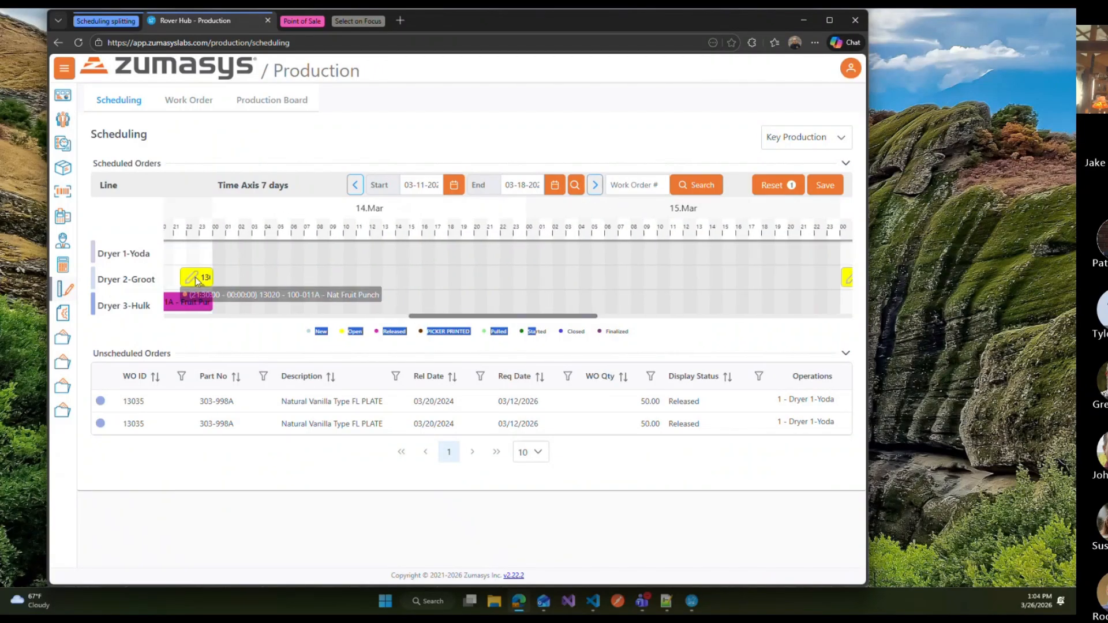
left_click(263, 333)
left_click_drag(485, 316, 417, 316)
Step: Open the 13020 operation's details and its split interval options, then cancel and close them
mouse_move(436, 280)
scroll(573, 431, "down", 3)
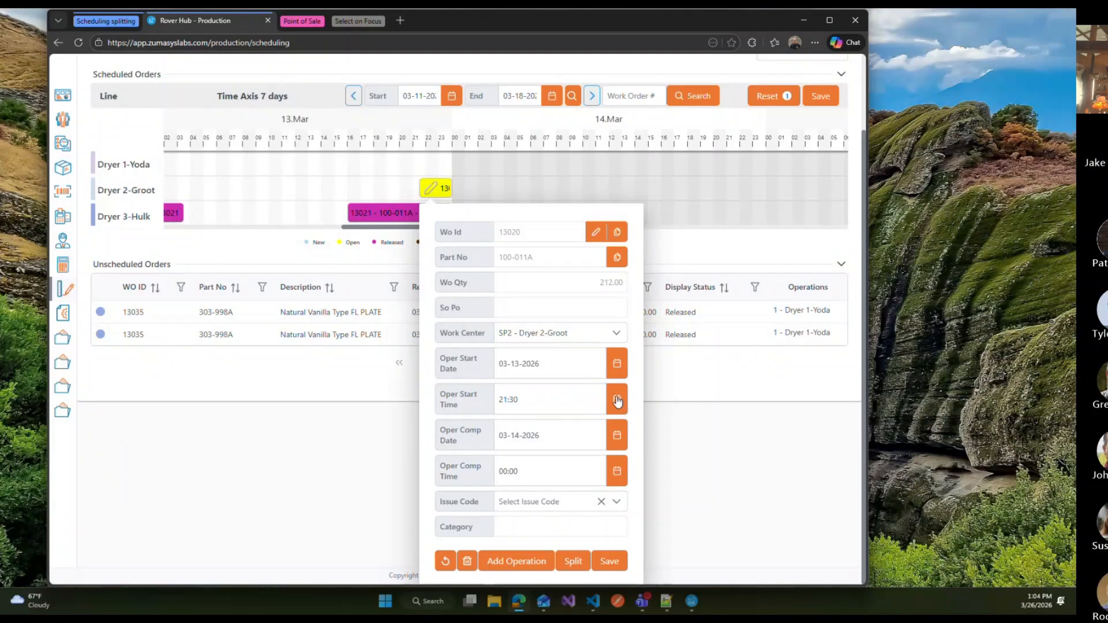
left_click(573, 561)
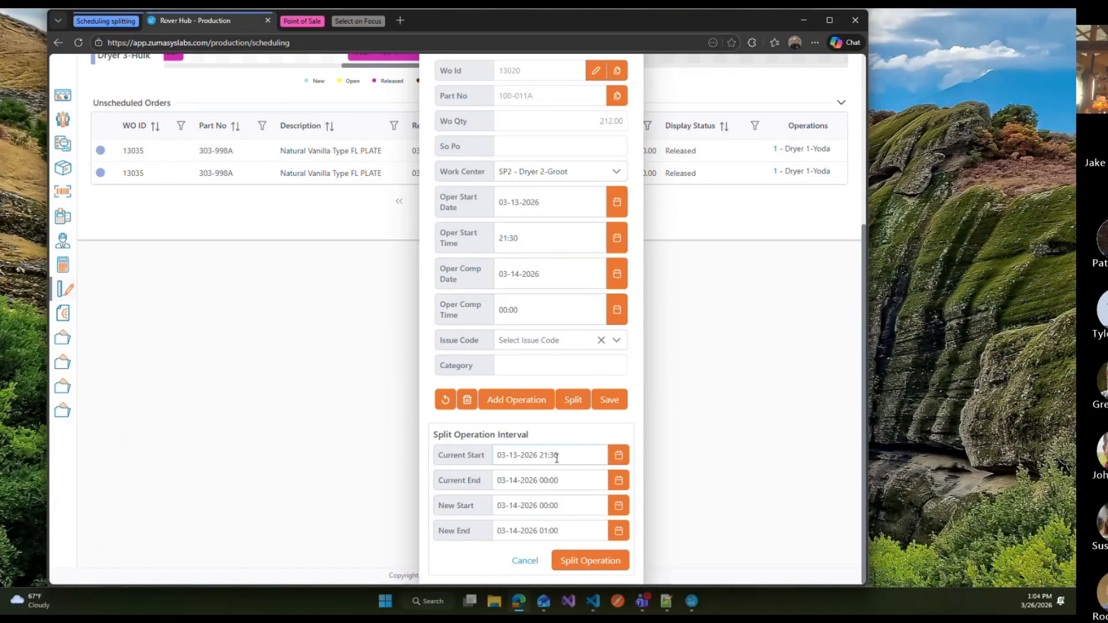
left_click(525, 561)
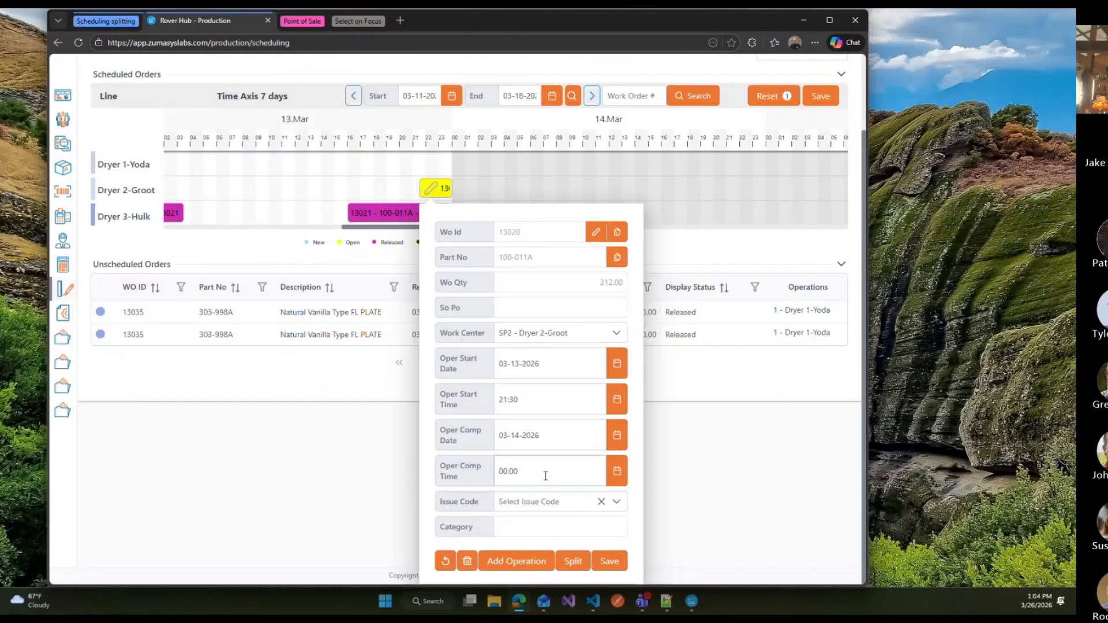
left_click(680, 382)
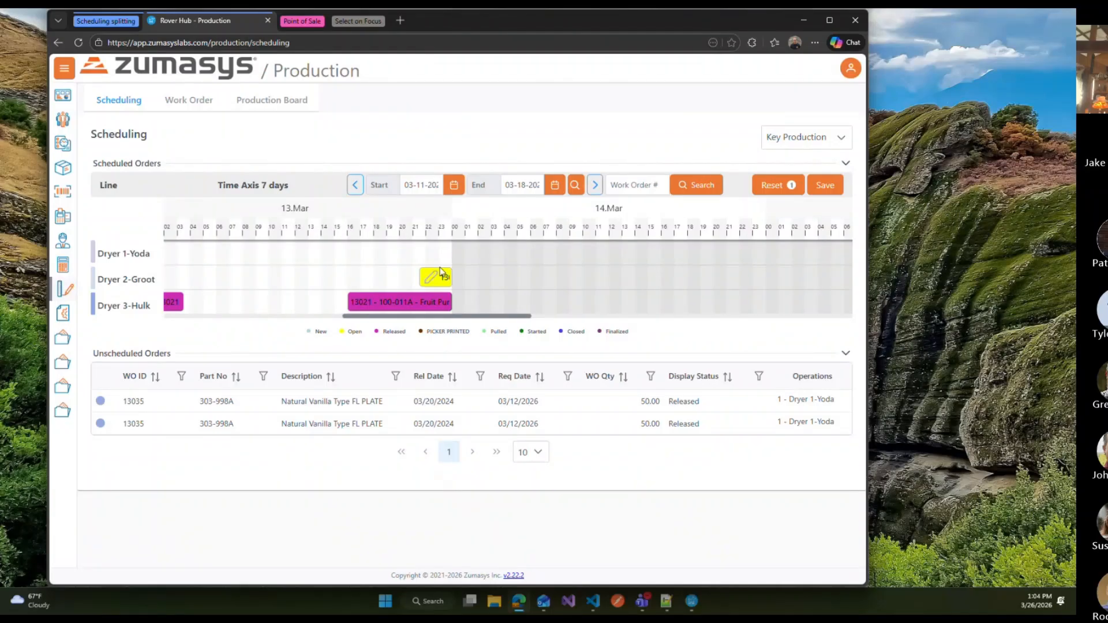
Step: Reset the unsaved scheduling changes and switch to the Point of Sale tab
left_click(763, 187)
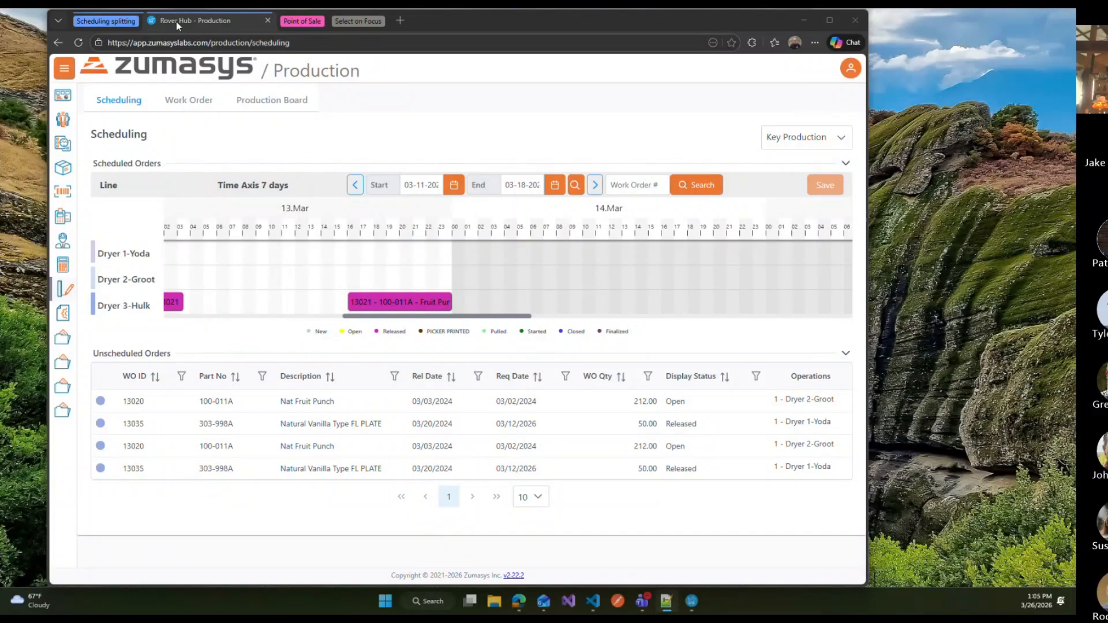
left_click(120, 21)
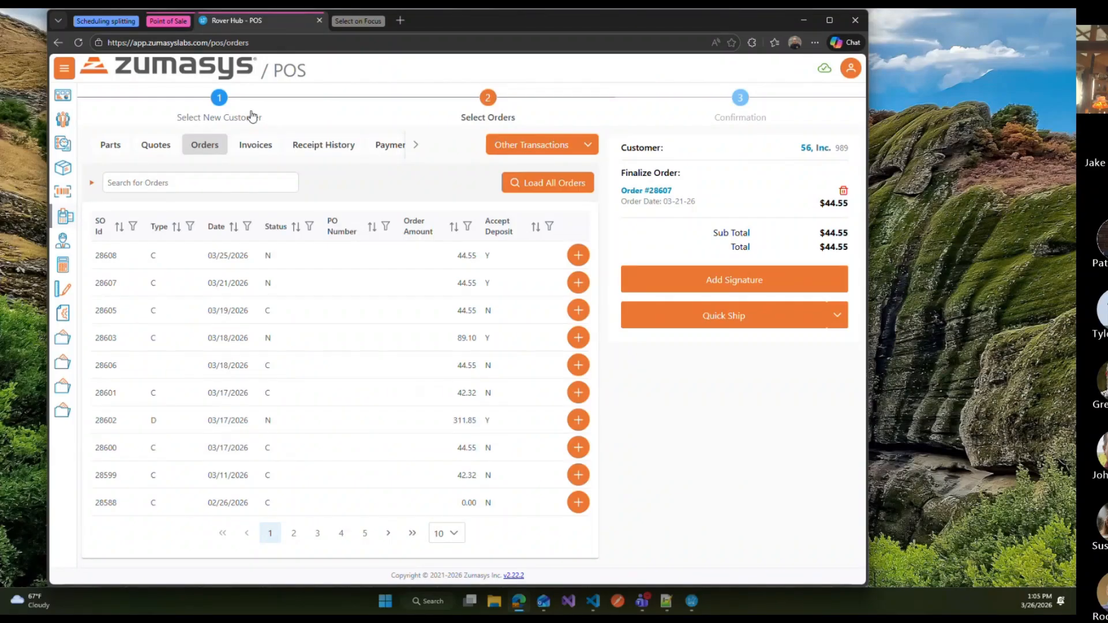
Step: Compare the order's ship options with the POS submission settings in the marketing controls window
left_click(835, 324)
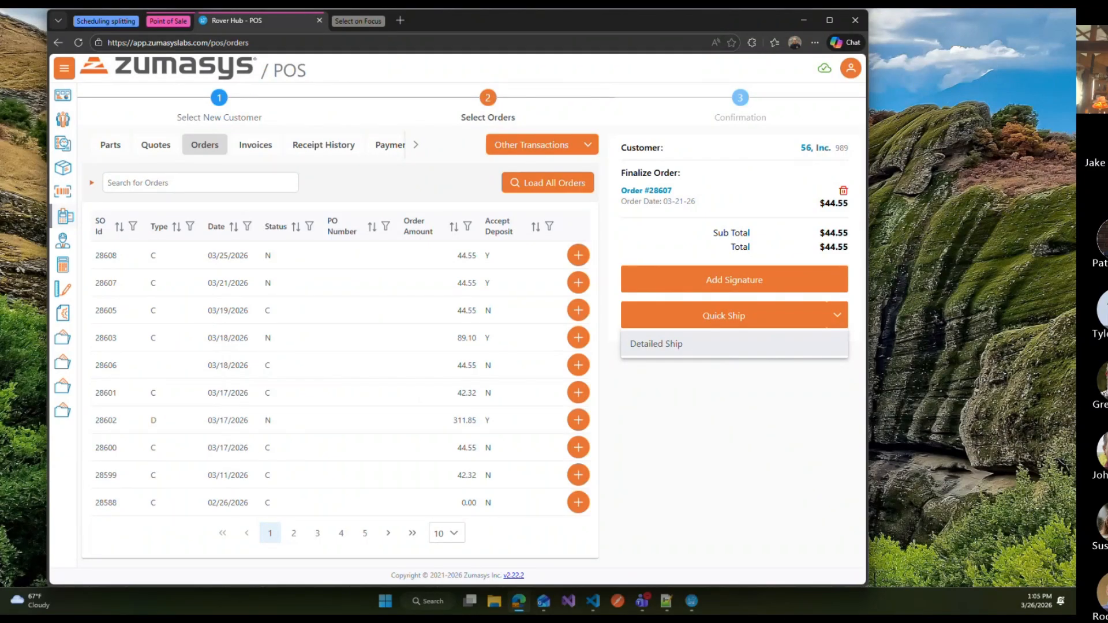
key("alt+Tab")
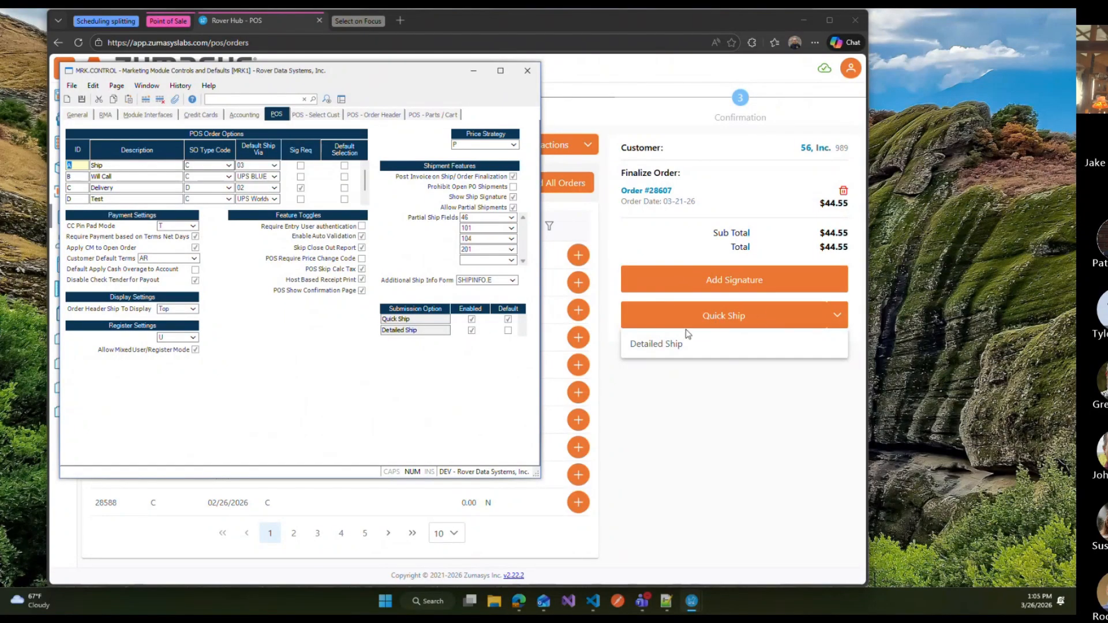
left_click(746, 344)
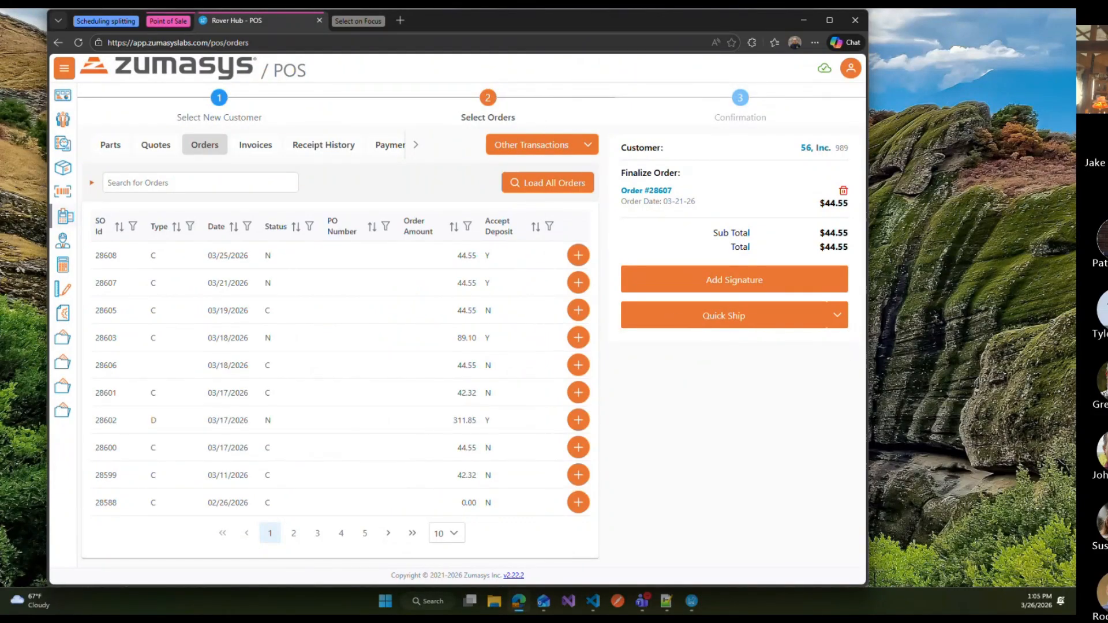
key("alt+Tab")
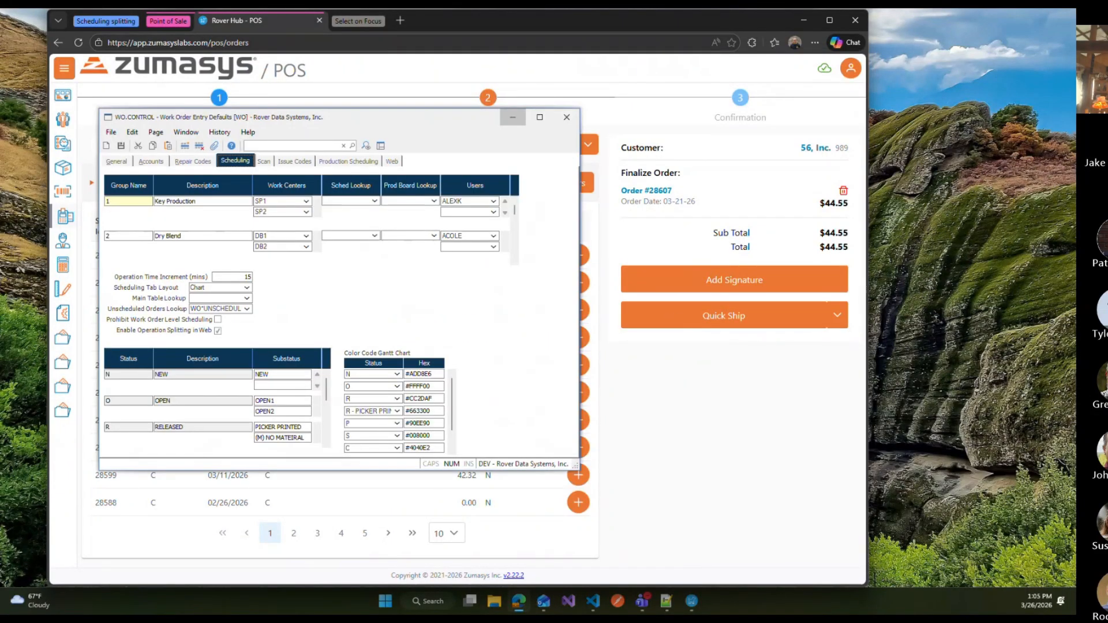
key("alt+Tab")
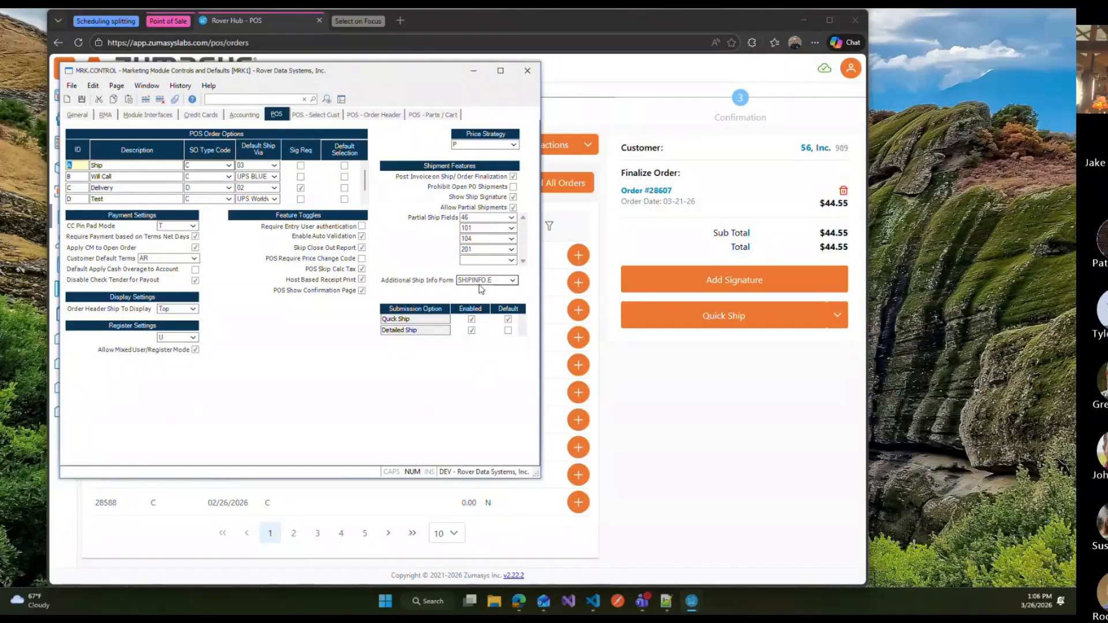
Step: Select SHIPINFO.E as the additional ship info form and start a Detailed Ship for the order
left_click(512, 281)
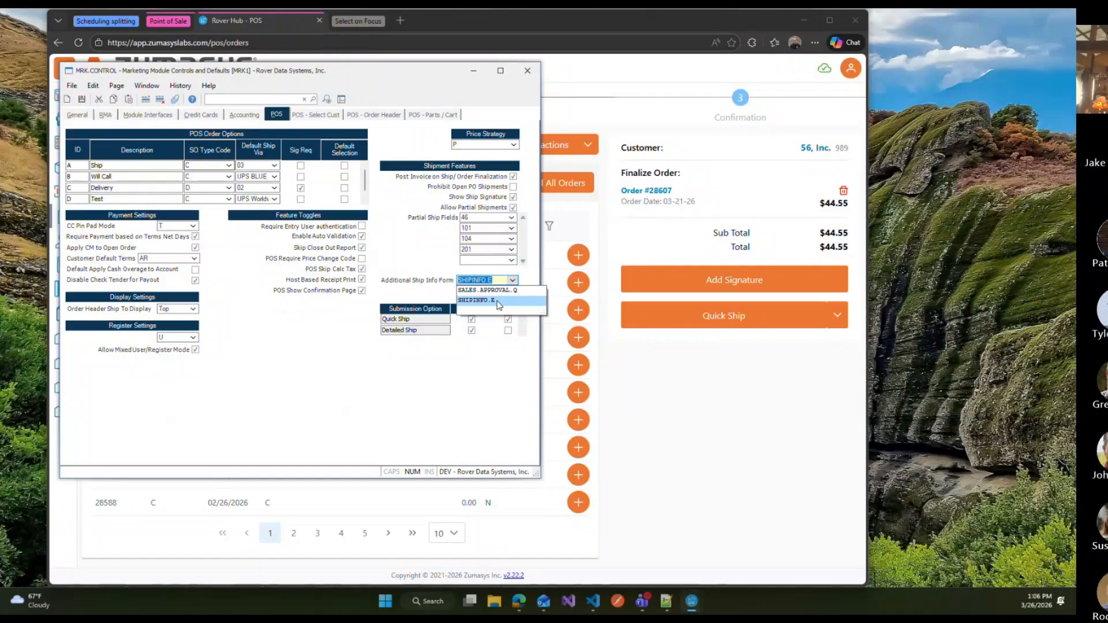
left_click(499, 300)
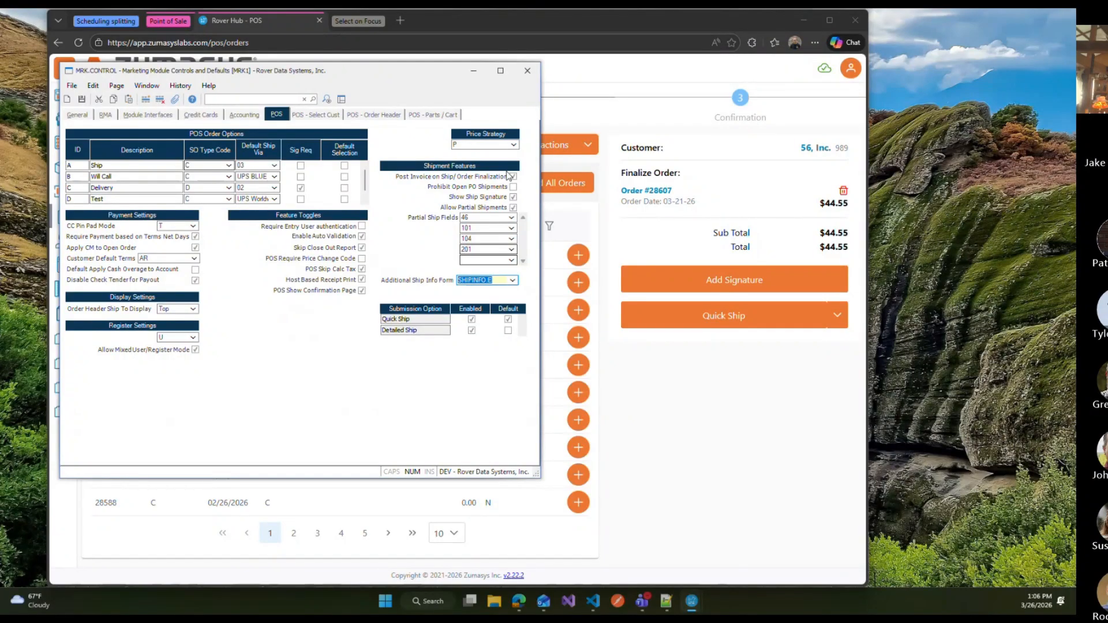
left_click_drag(416, 71, 376, 74)
left_click(837, 315)
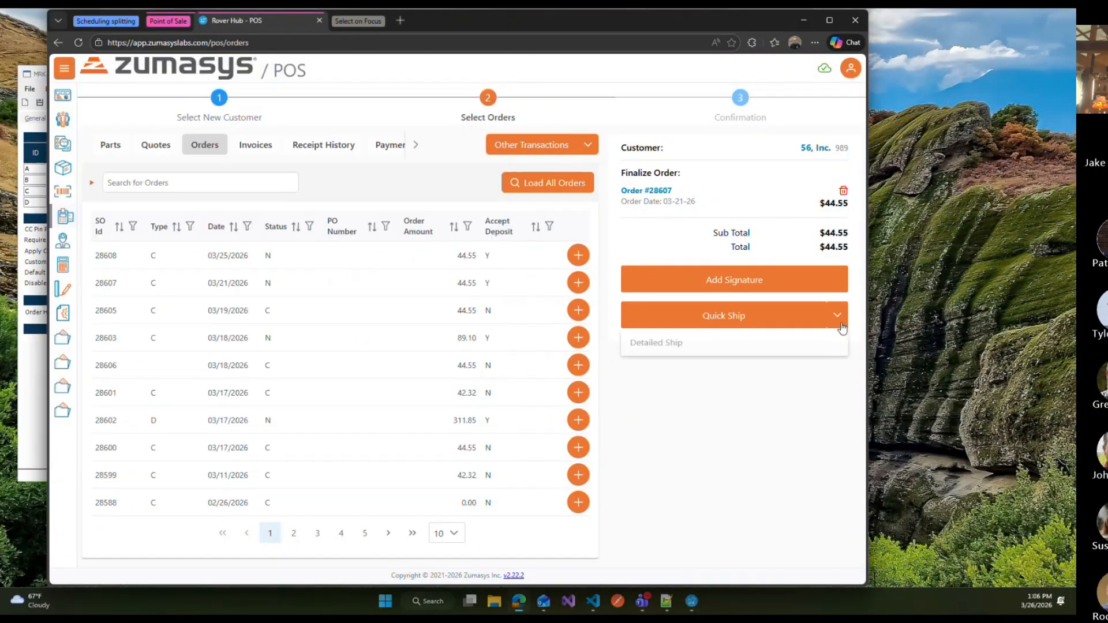
left_click(628, 346)
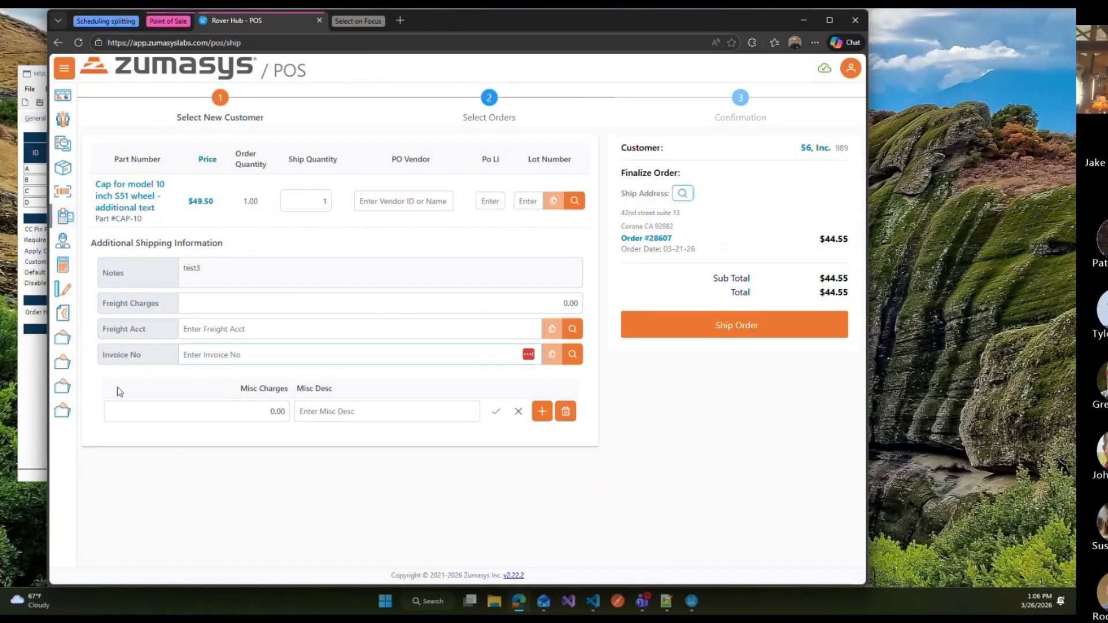
Step: Review the order's Additional Shipping Information fields against the POS settings in the marketing controls window
left_click(38, 384)
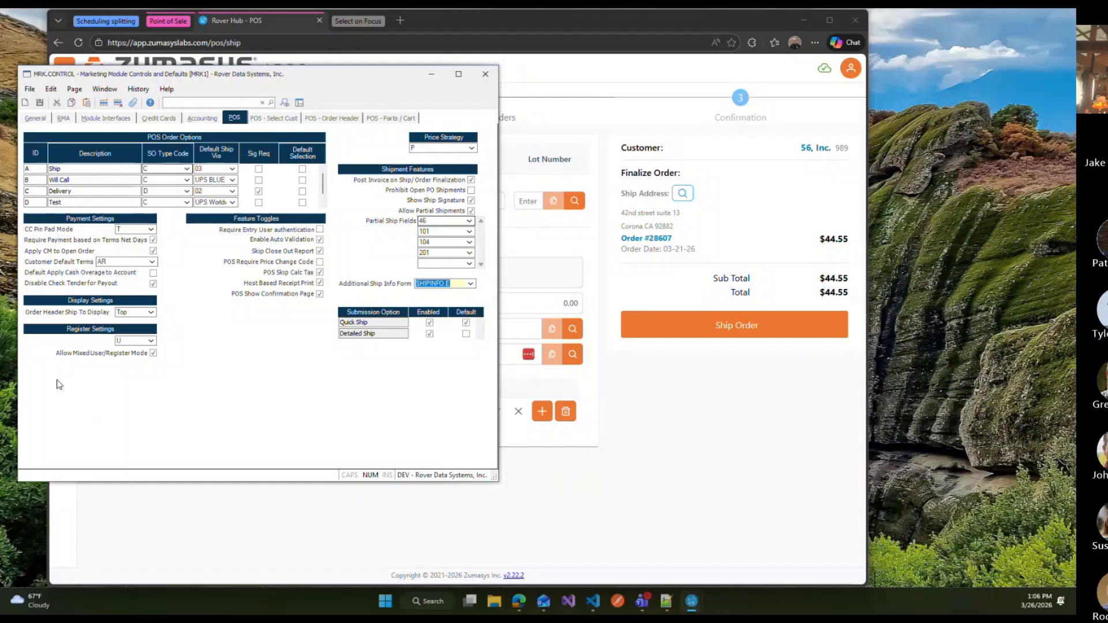
left_click(718, 391)
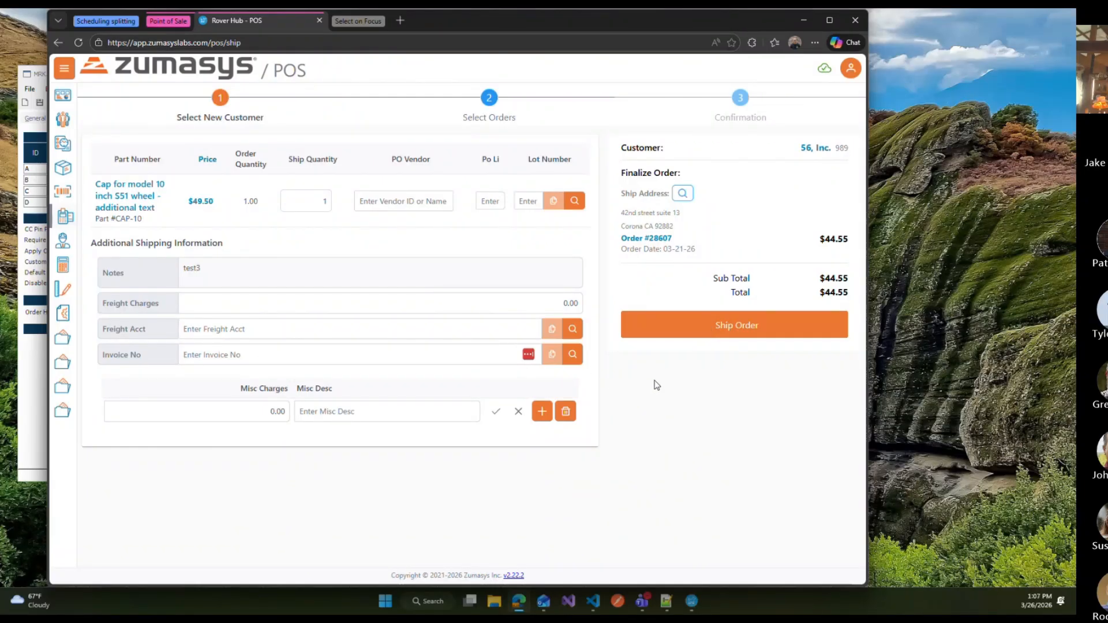
left_click(37, 447)
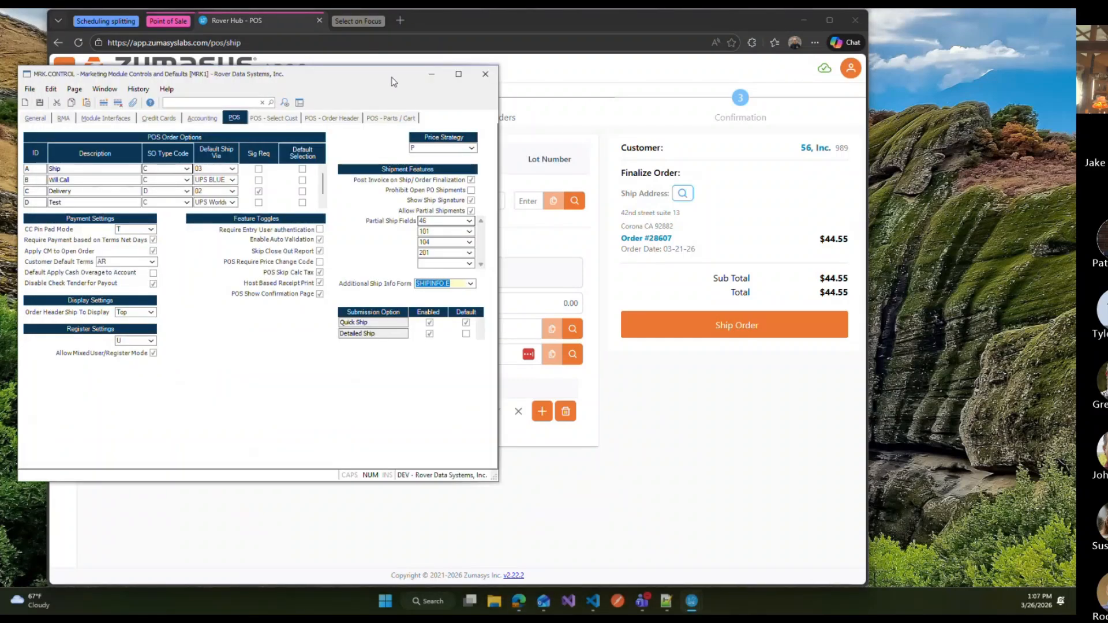
left_click_drag(390, 77, 388, 9)
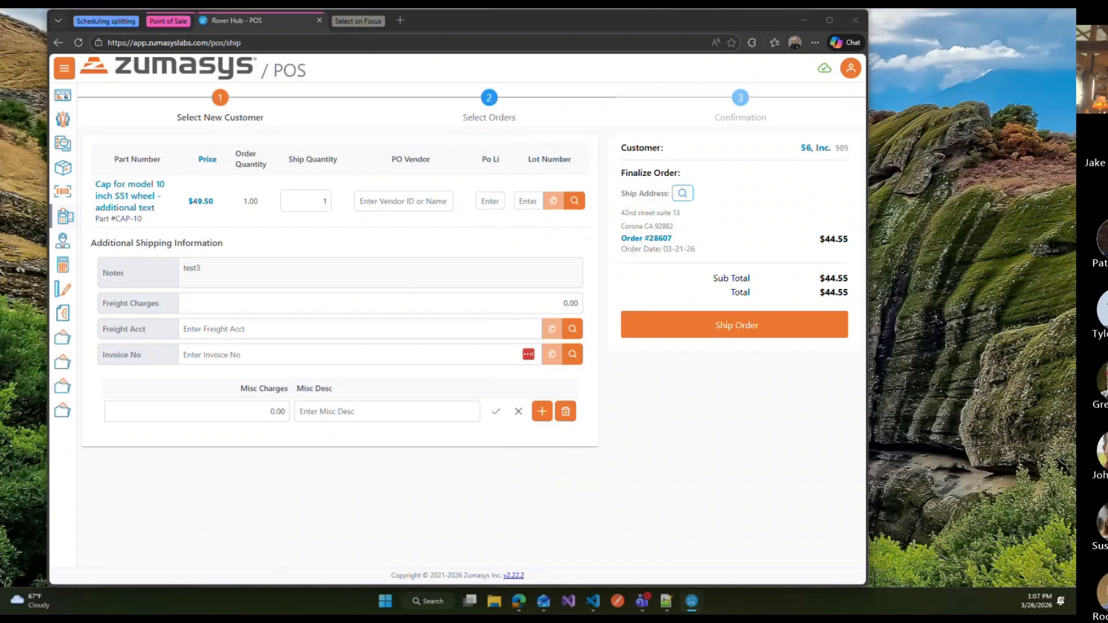
Step: Start a new order for customer 56, Inc. and add 3 of the CAP-10 cap to the cart
left_click(219, 113)
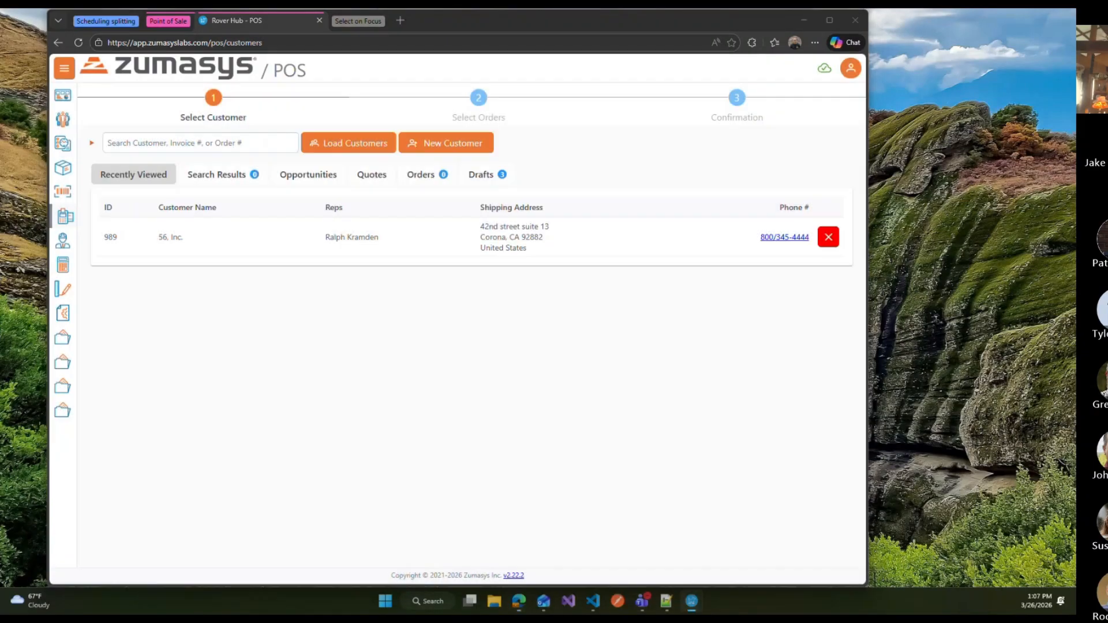
left_click(263, 265)
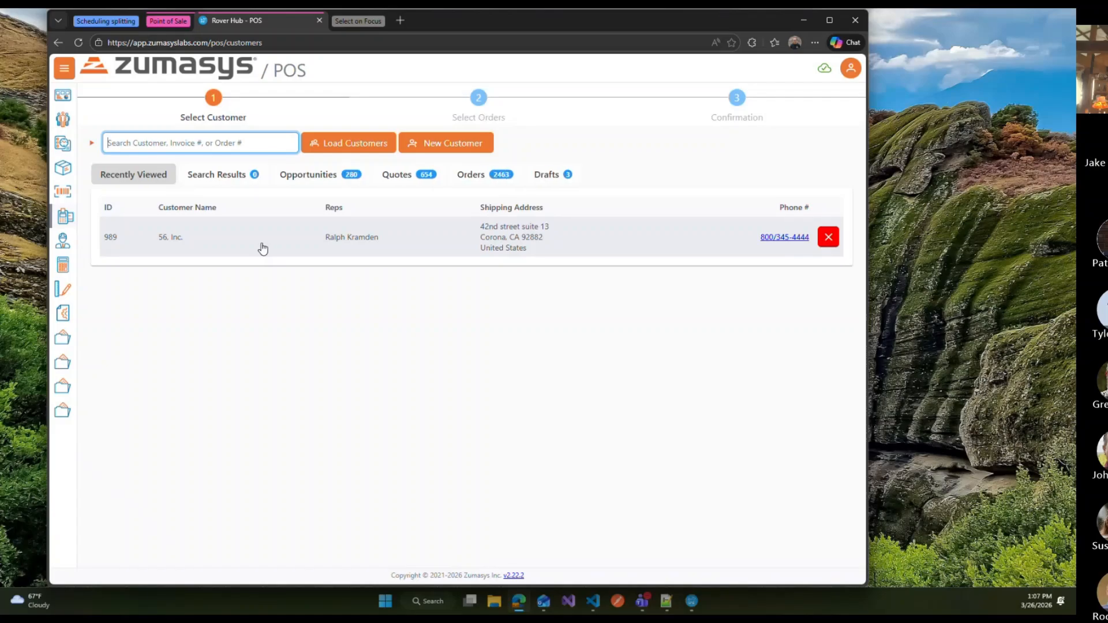
left_click(261, 245)
left_click(418, 303)
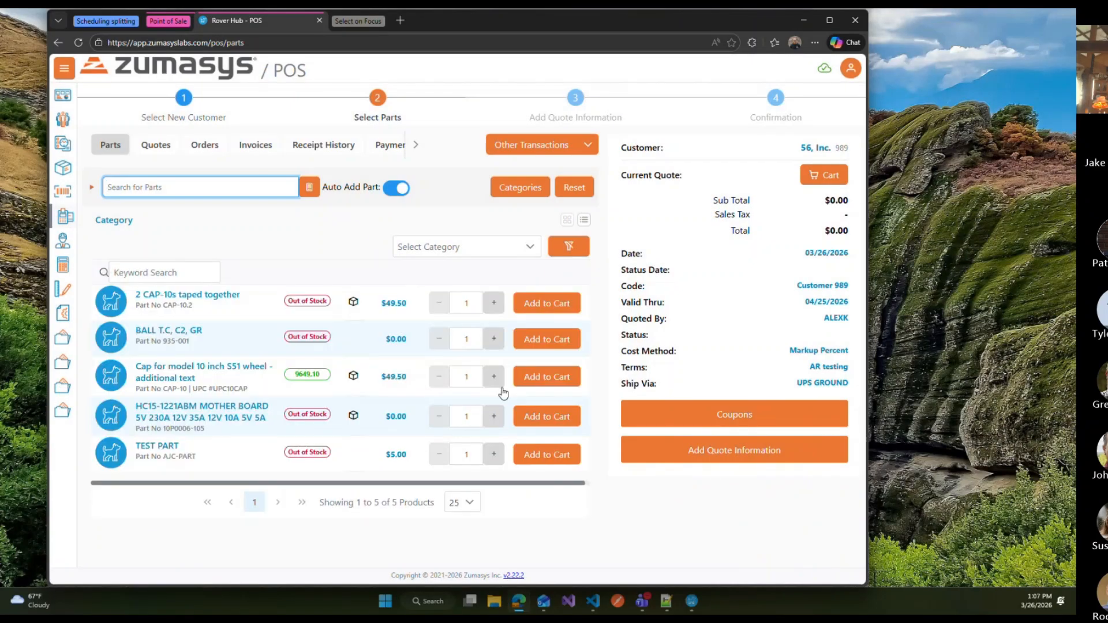
double_click(498, 383)
left_click(524, 383)
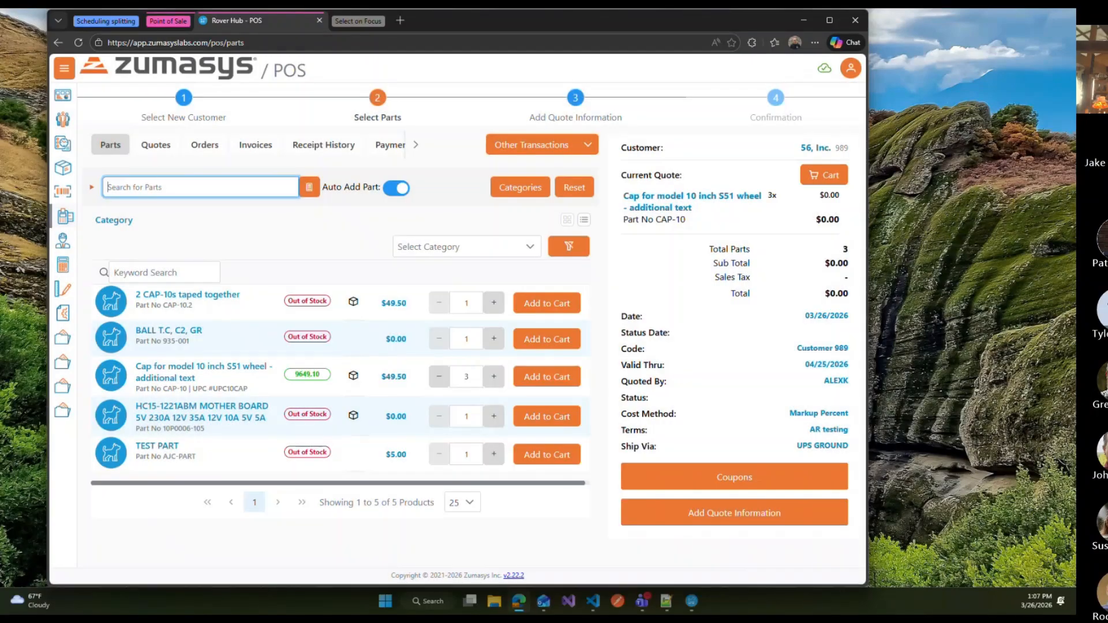
Step: Review the quote additional cart fields on the POS Parts / Cart settings in the marketing controls window
left_click_drag(0, 119, 0, 97)
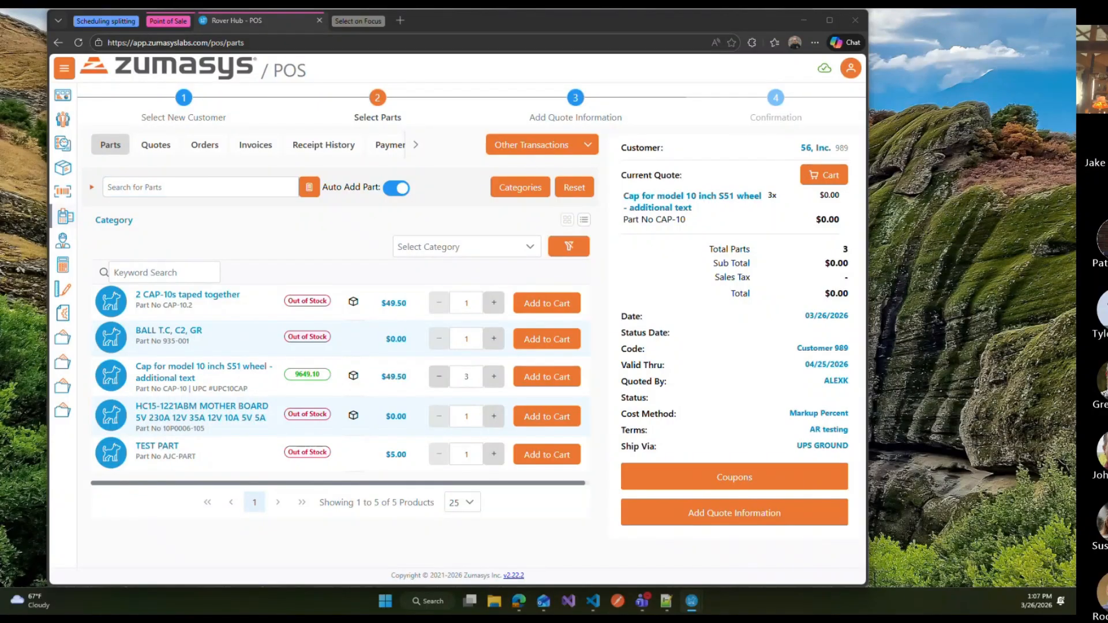
left_click_drag(0, 104, 344, 111)
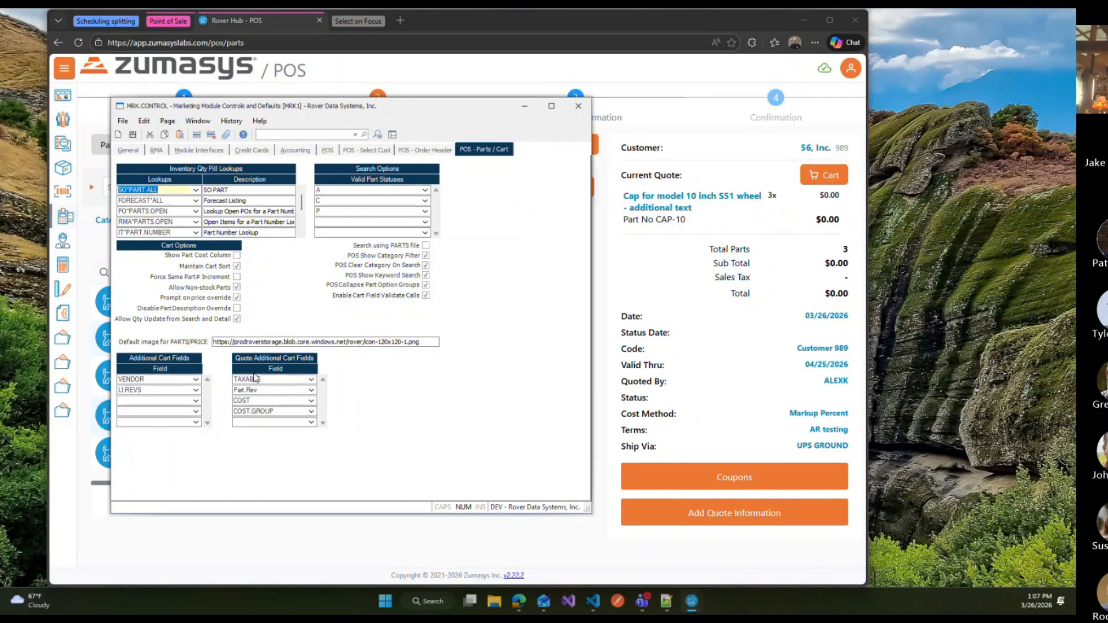
left_click(311, 380)
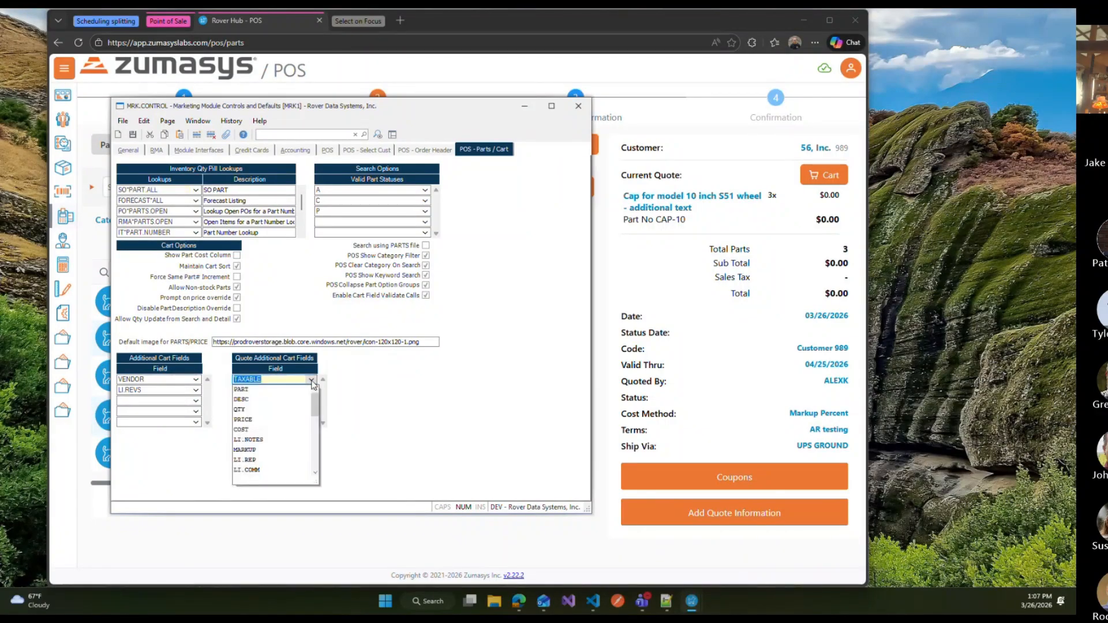
left_click(312, 382)
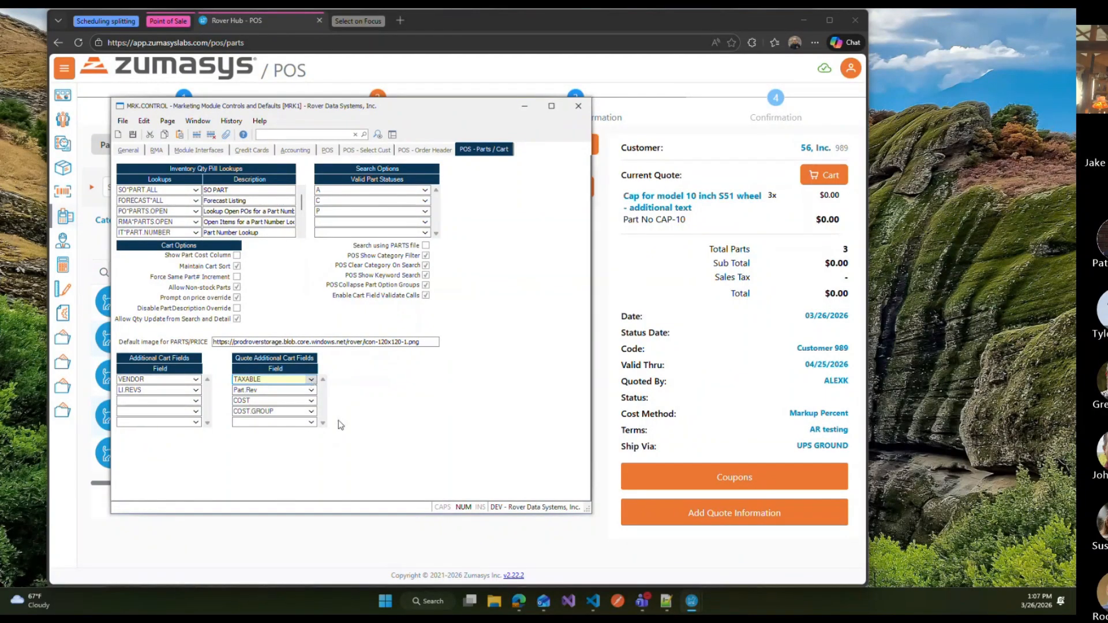
Step: Open the cart and expand the CAP-10 line item to inspect its extra fields at a narrower window width
left_click(822, 175)
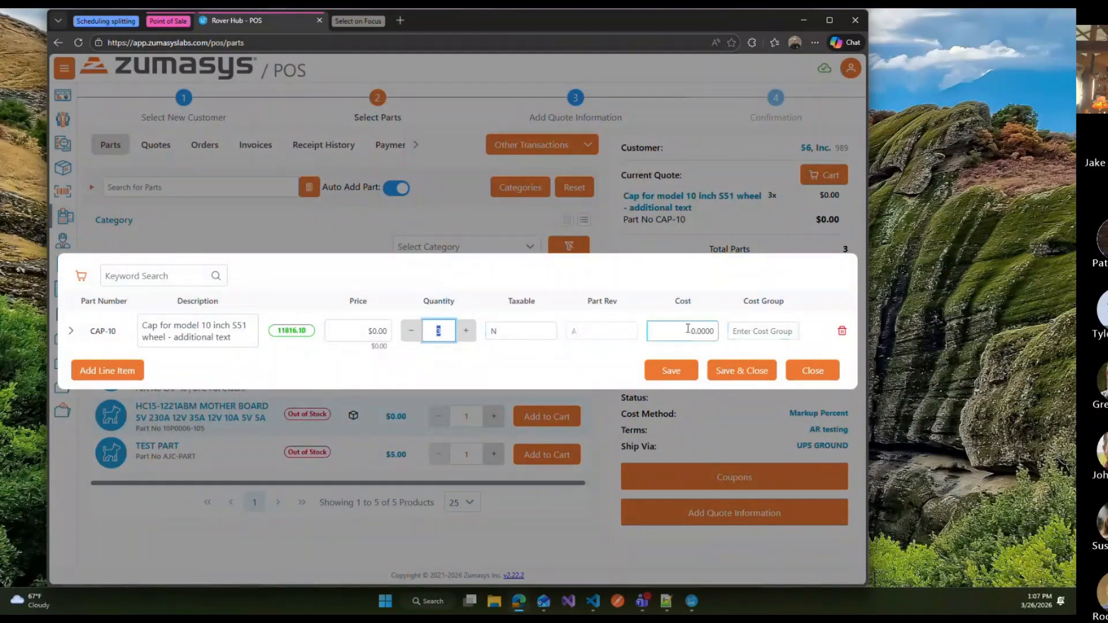
mouse_move(692, 602)
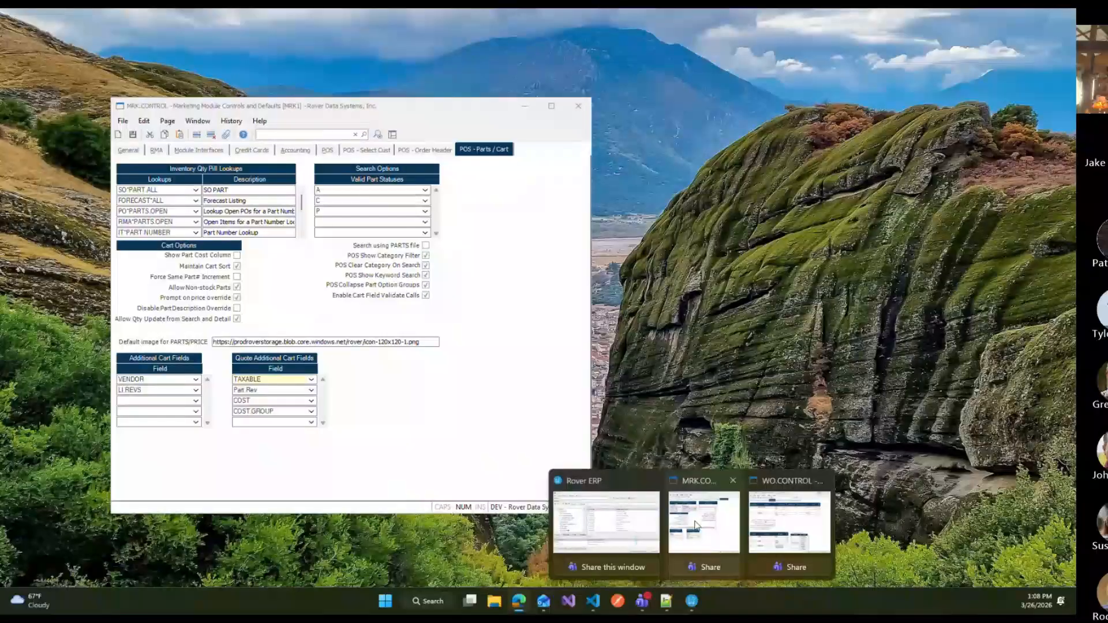
left_click(705, 522)
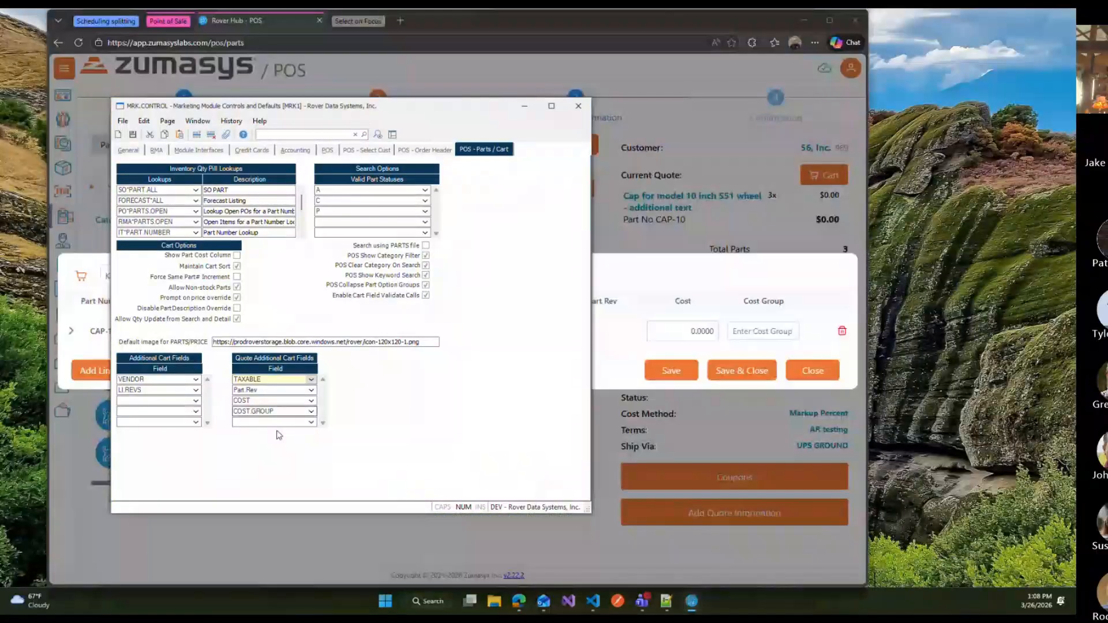
left_click(71, 331)
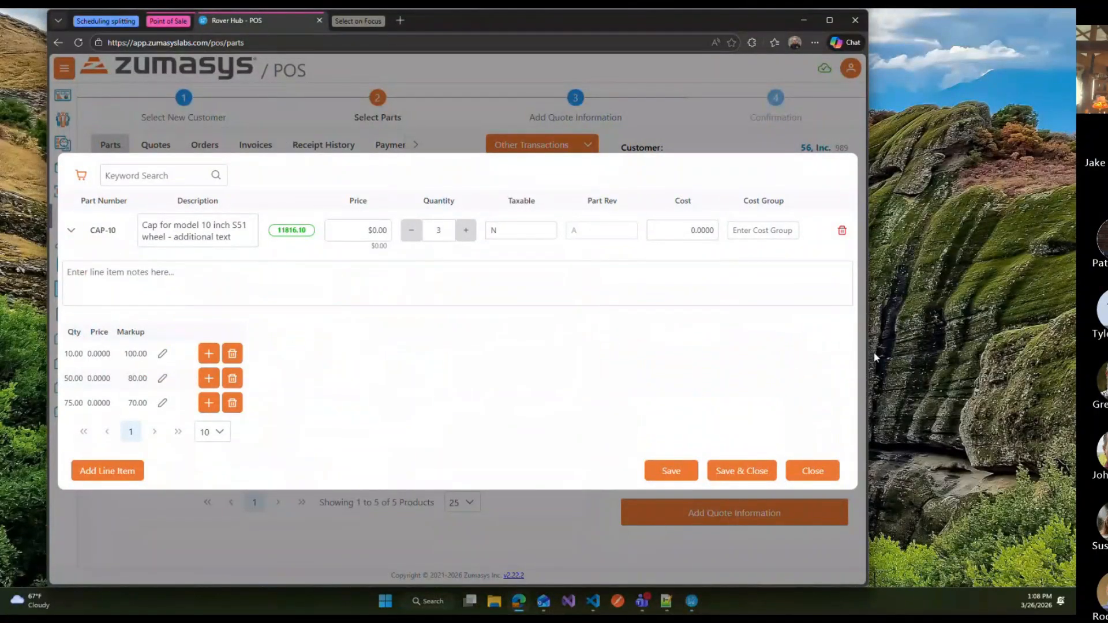
left_click_drag(874, 351, 663, 352)
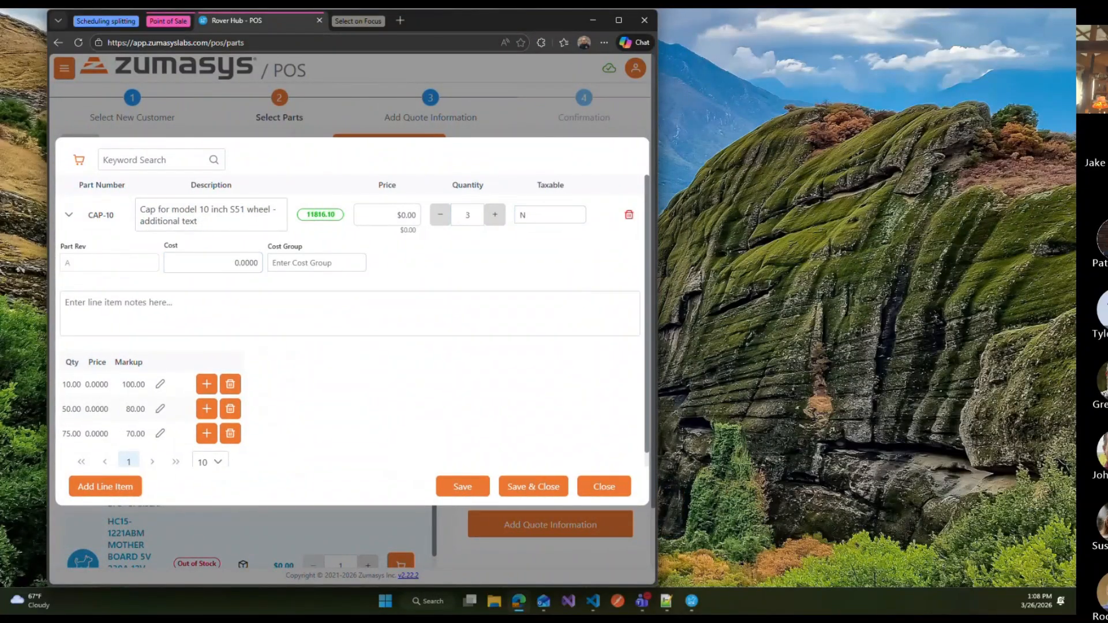
left_click(69, 215)
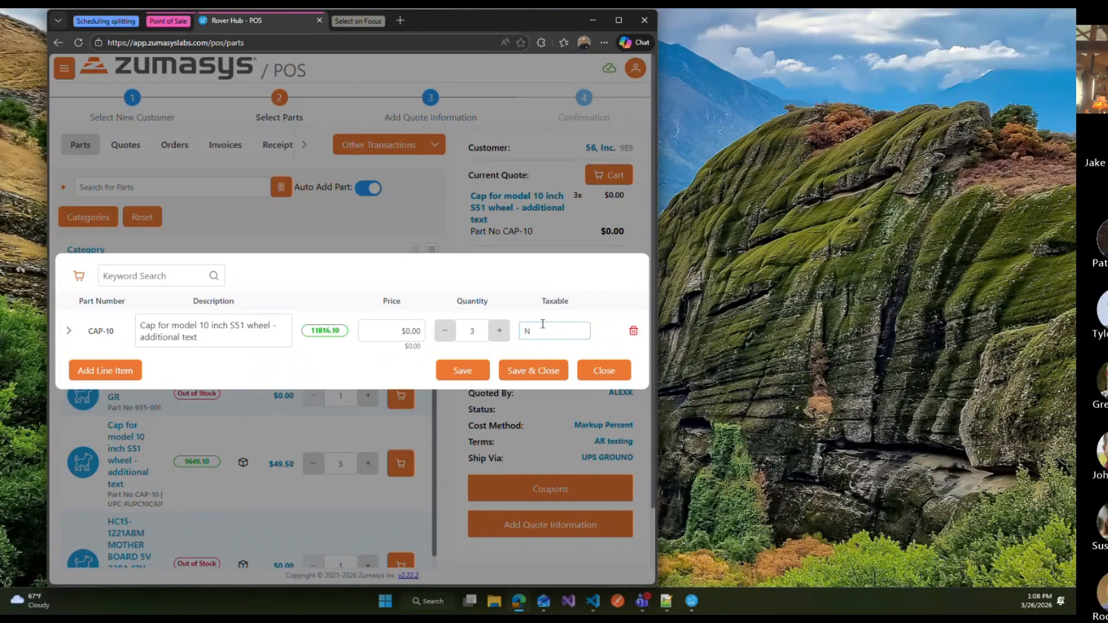
left_click(68, 331)
left_click(177, 257)
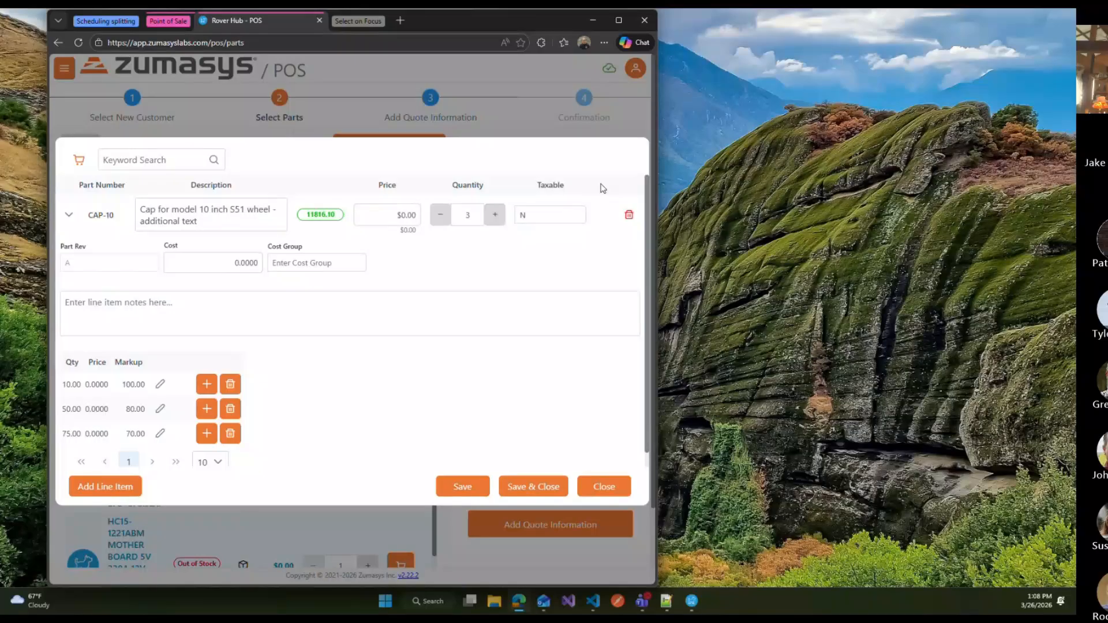
left_click(69, 216)
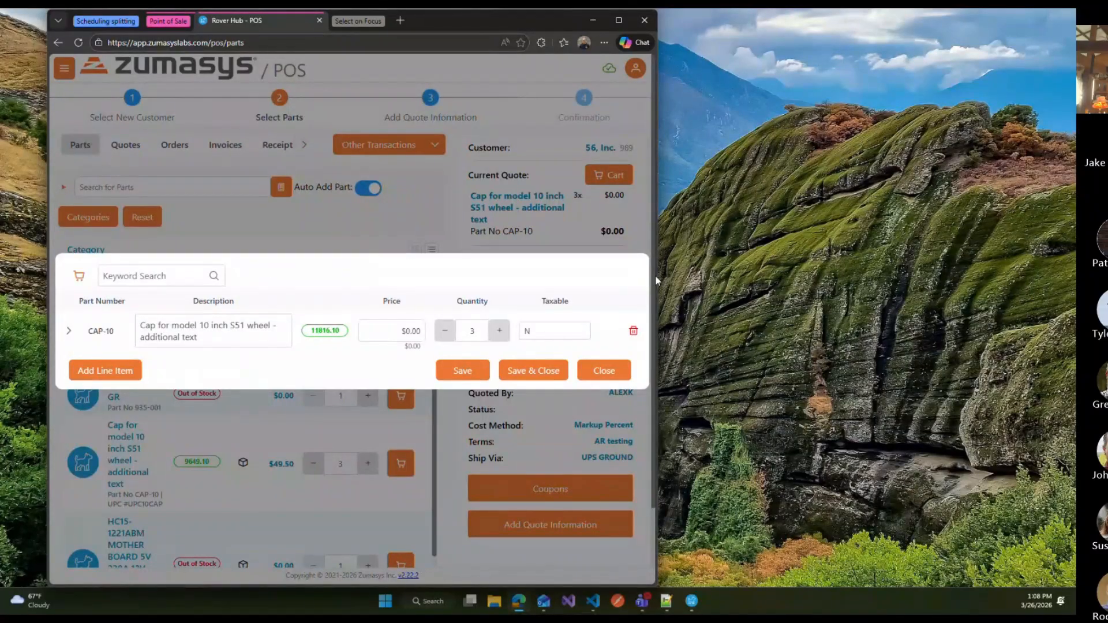
left_click(583, 370)
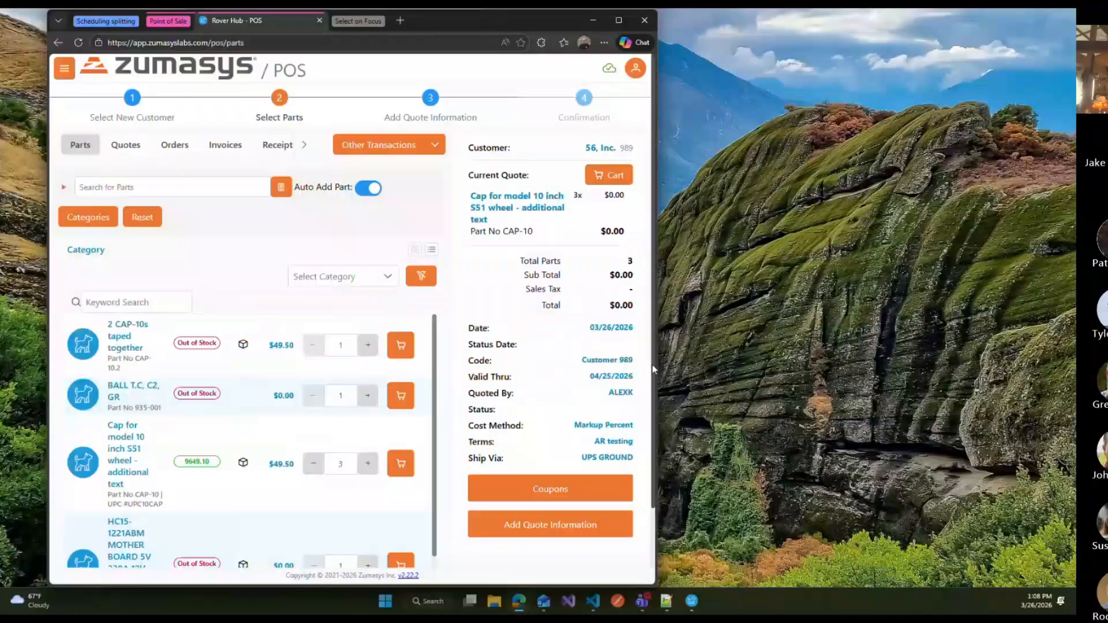
left_click_drag(656, 362, 720, 362)
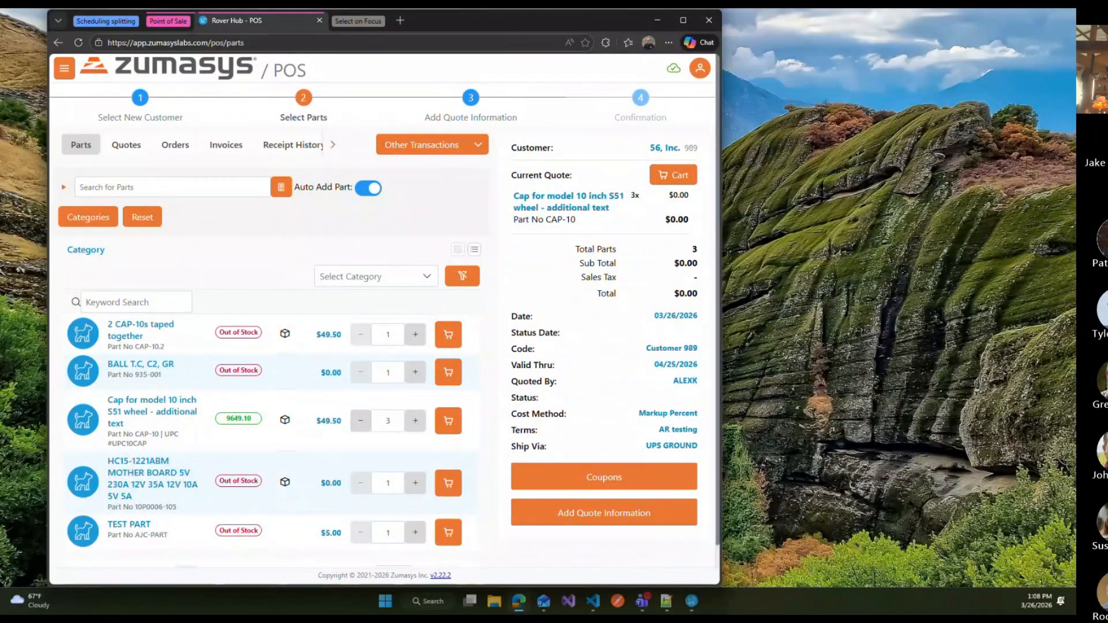
Step: Switch to the Restock scan form and add digits to Qty to Restock without clearing the existing quantity
left_click(174, 22)
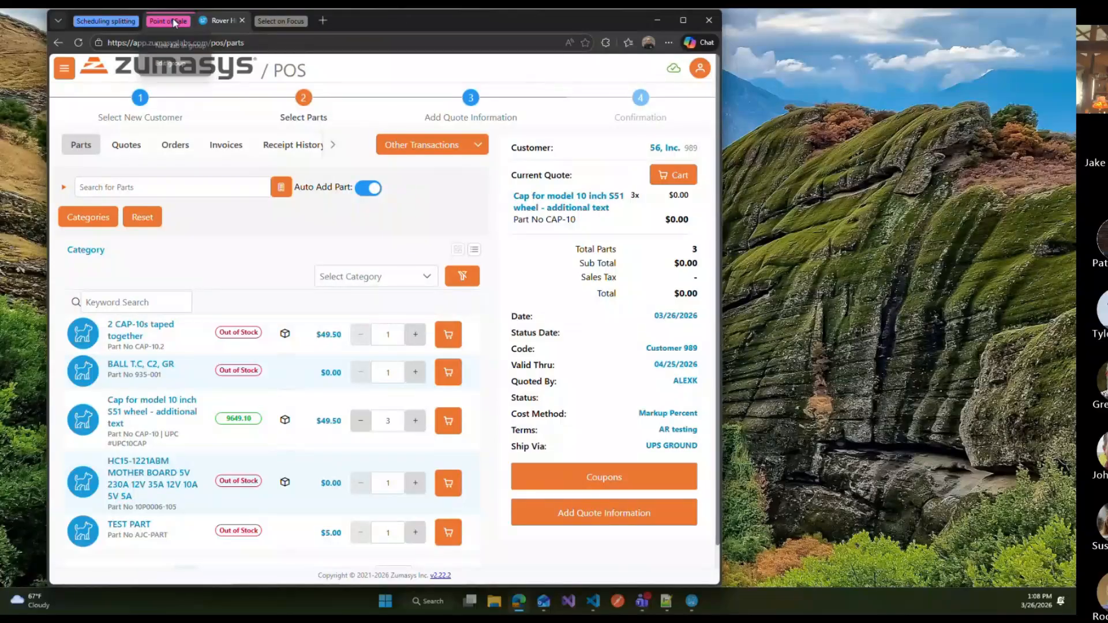
left_click(224, 20)
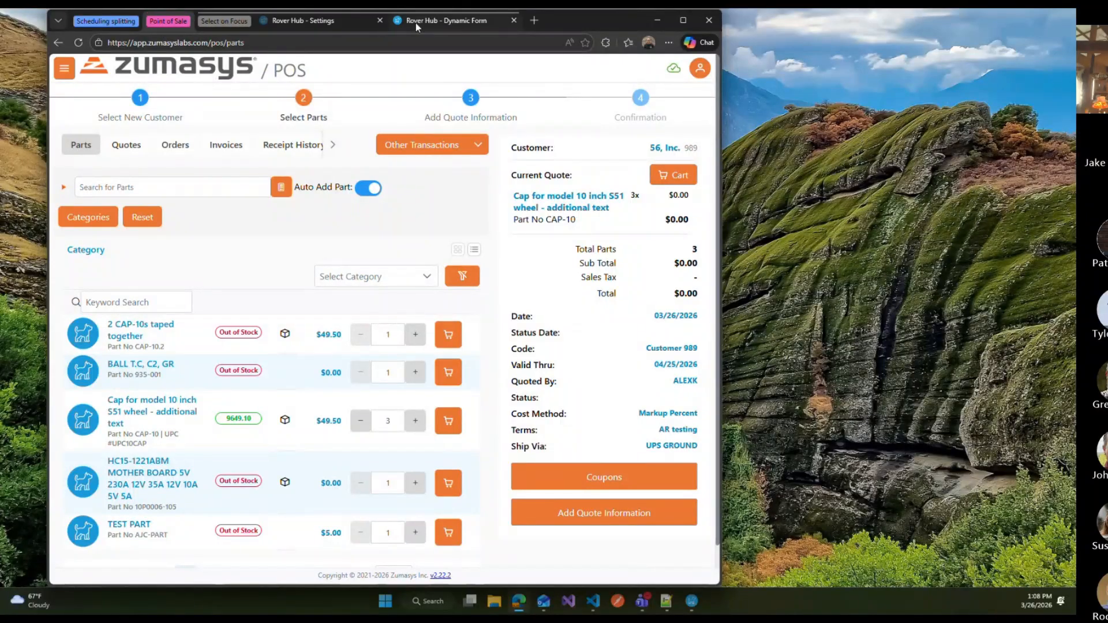
left_click(416, 23)
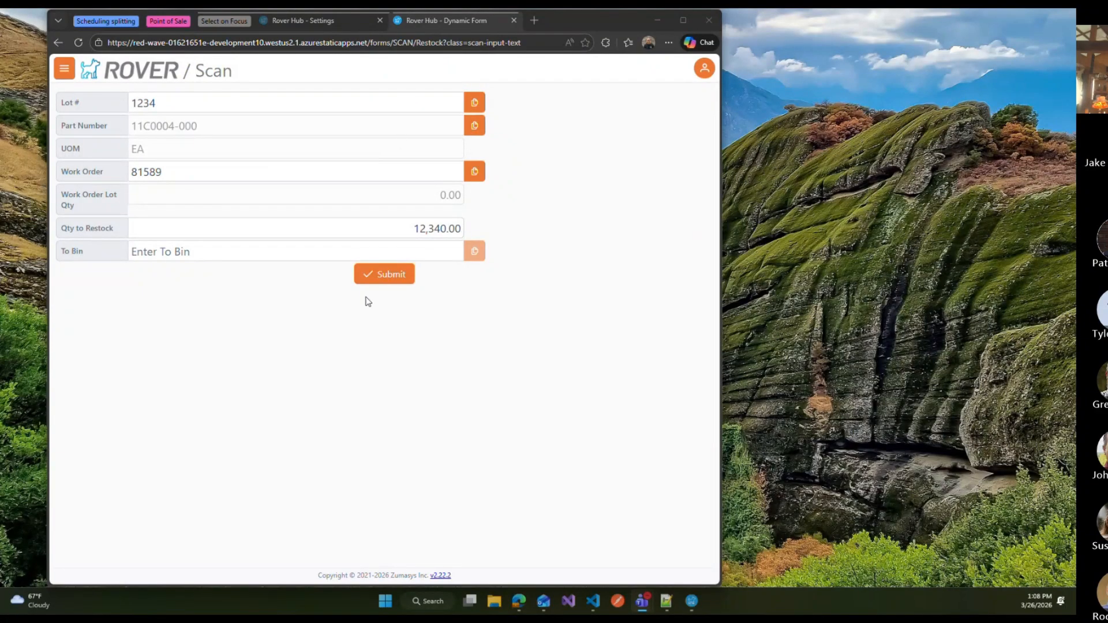
left_click(441, 228)
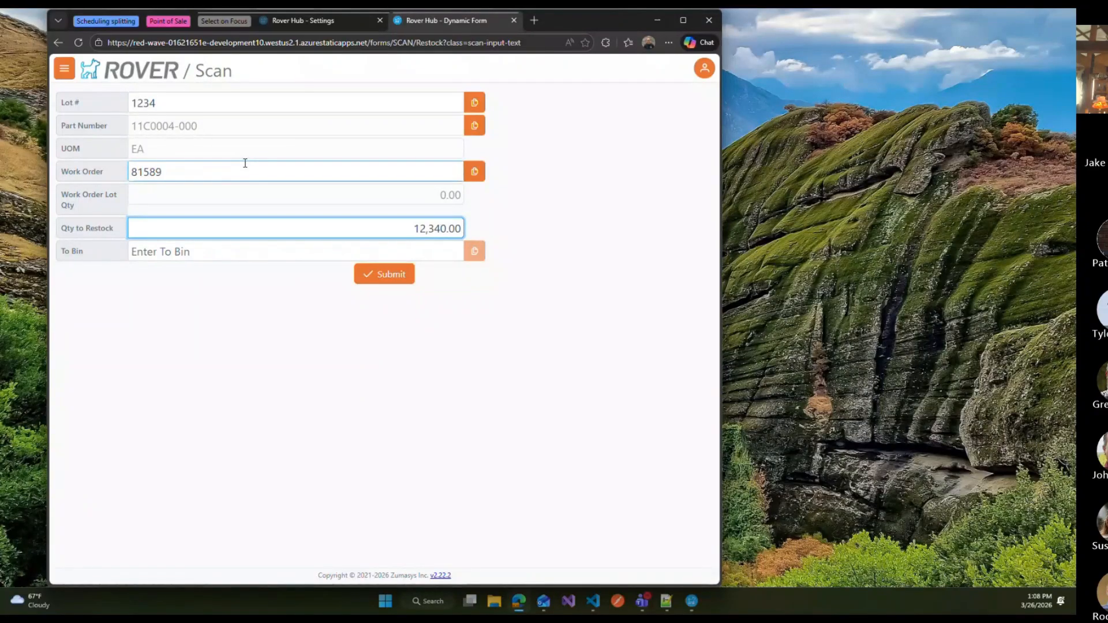
left_click(286, 105)
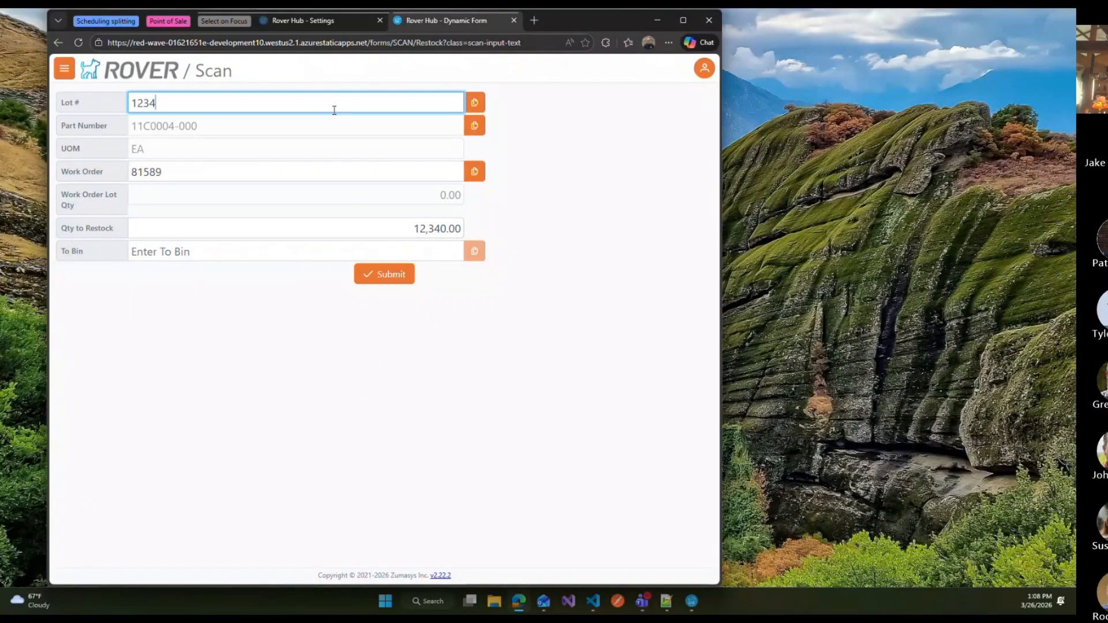
left_click(427, 226)
type("111,4")
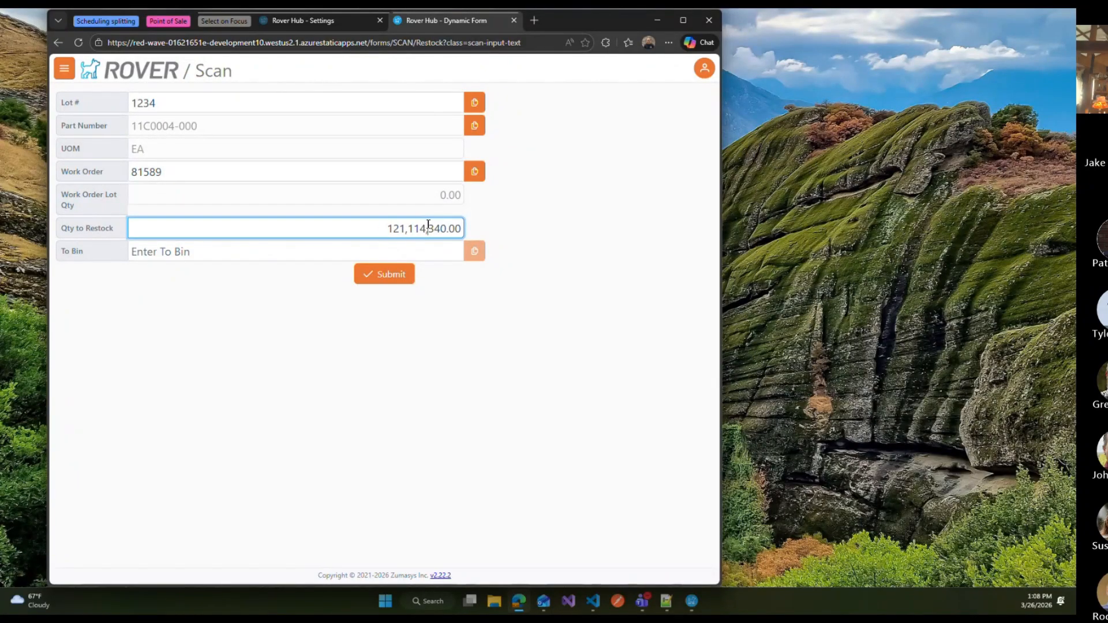
type("15,151,611")
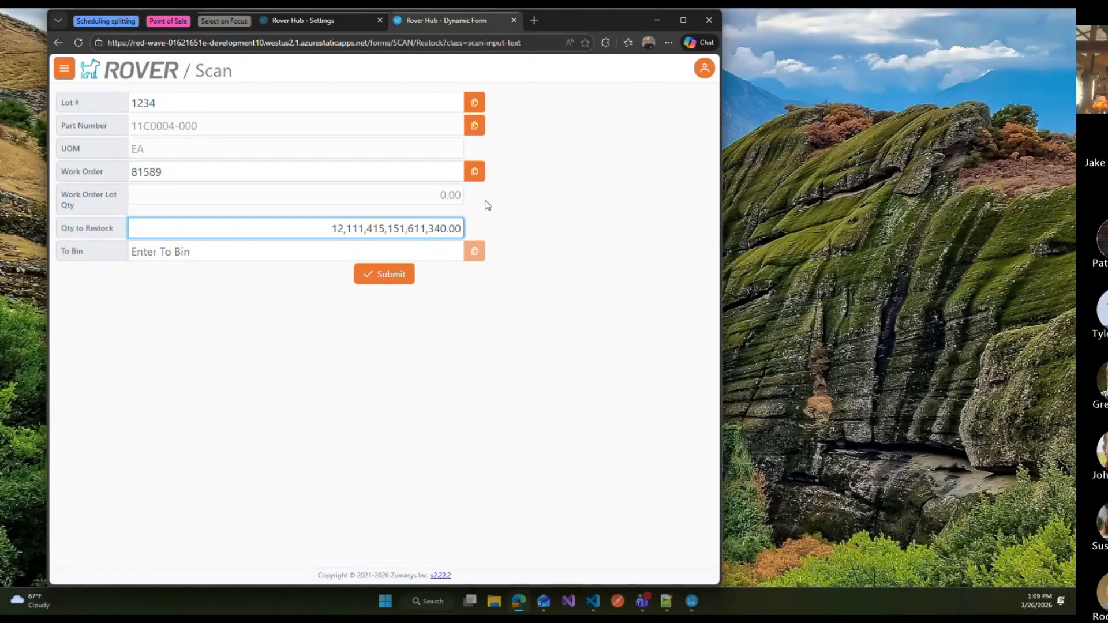
Step: Enable Select on Focus in the Settings preferences and save them
left_click(332, 23)
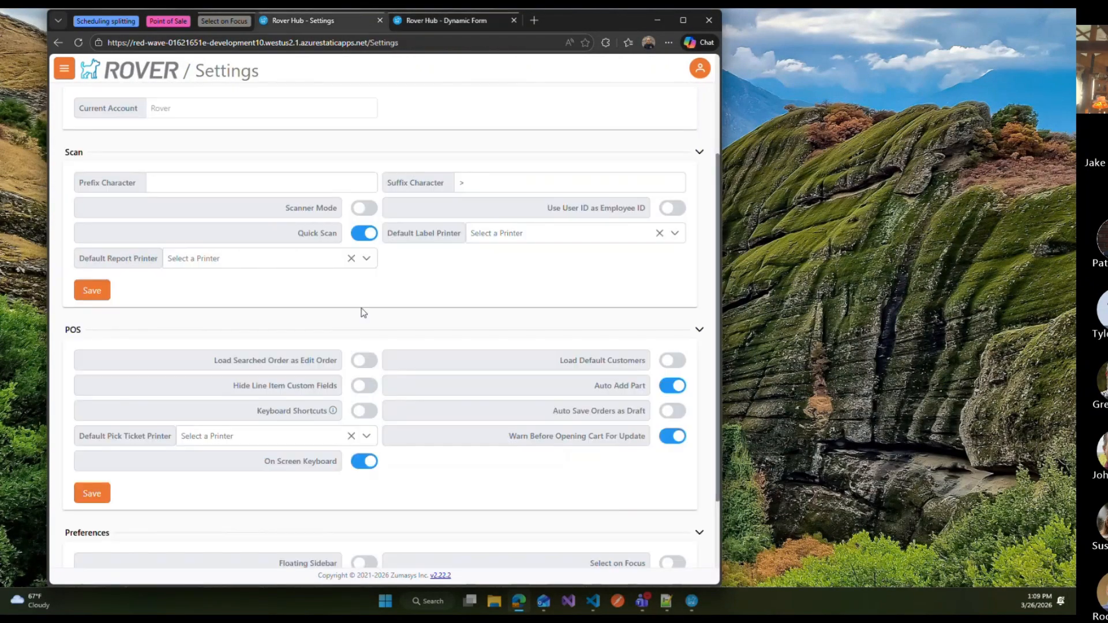
scroll(297, 422, "down", 1)
scroll(297, 422, "down", 2)
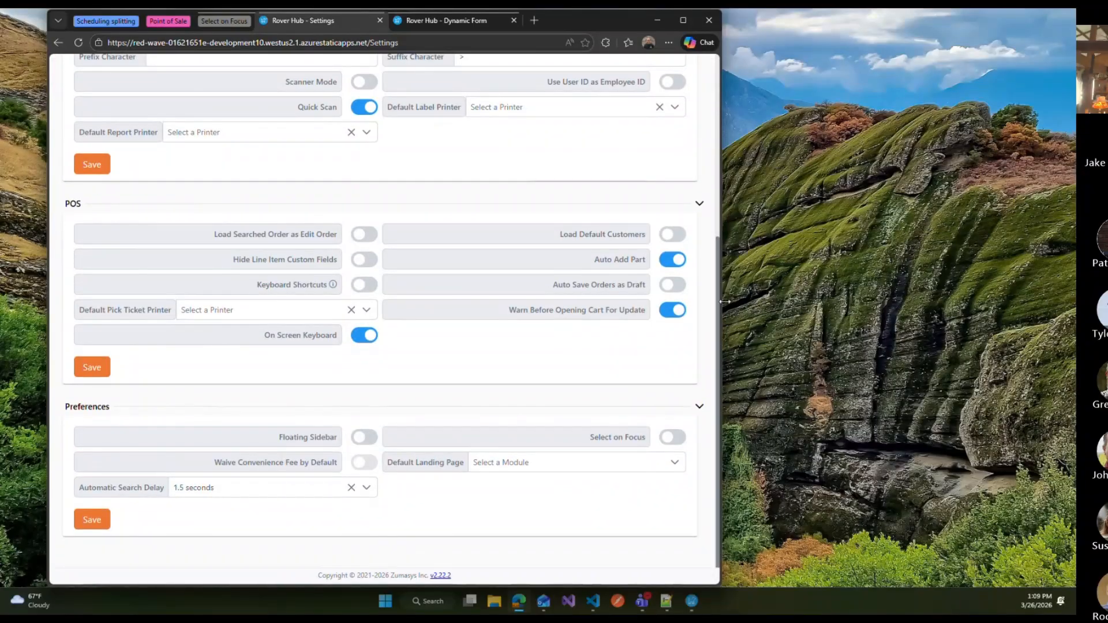
left_click_drag(721, 302, 884, 302)
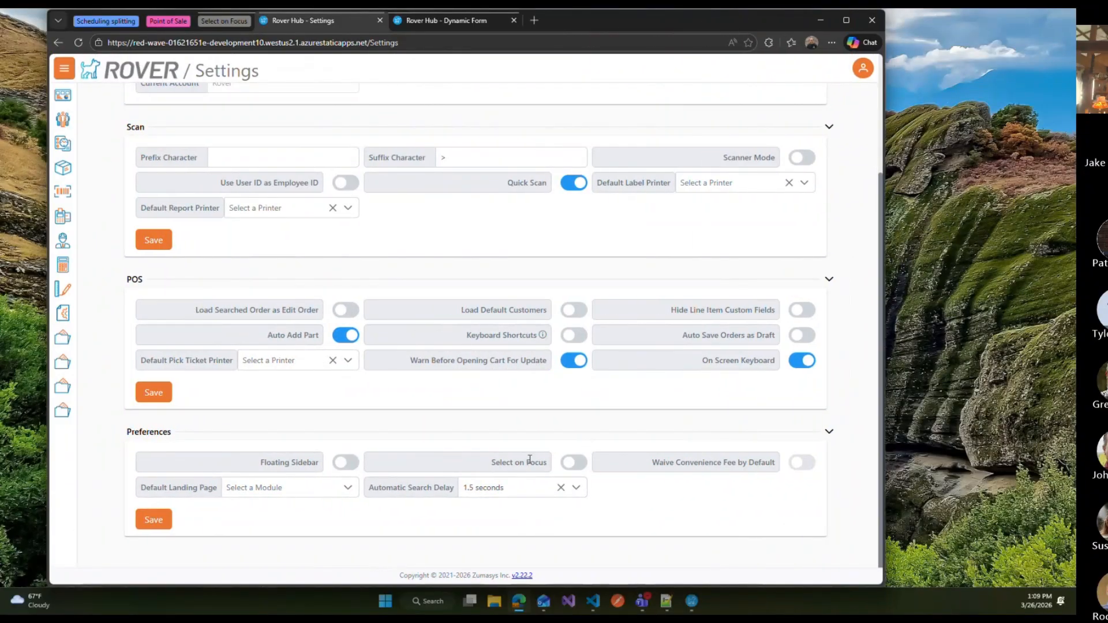
left_click(572, 466)
left_click(148, 521)
Step: Reopen the Restock form from the Scan menu
left_click(69, 197)
scroll(213, 280, "down", 7)
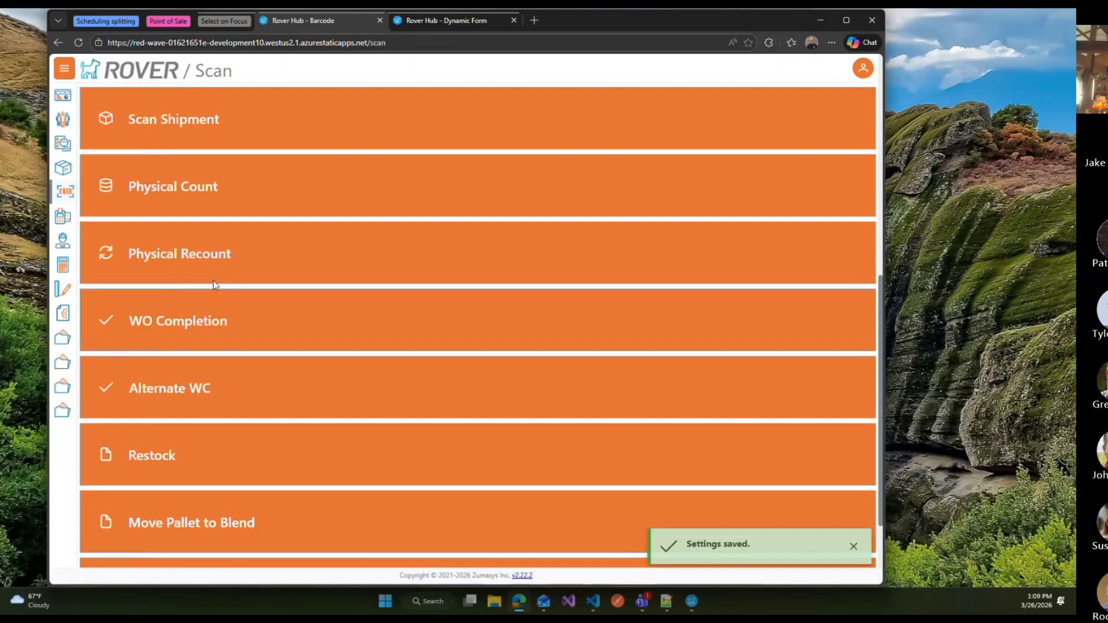
left_click(186, 330)
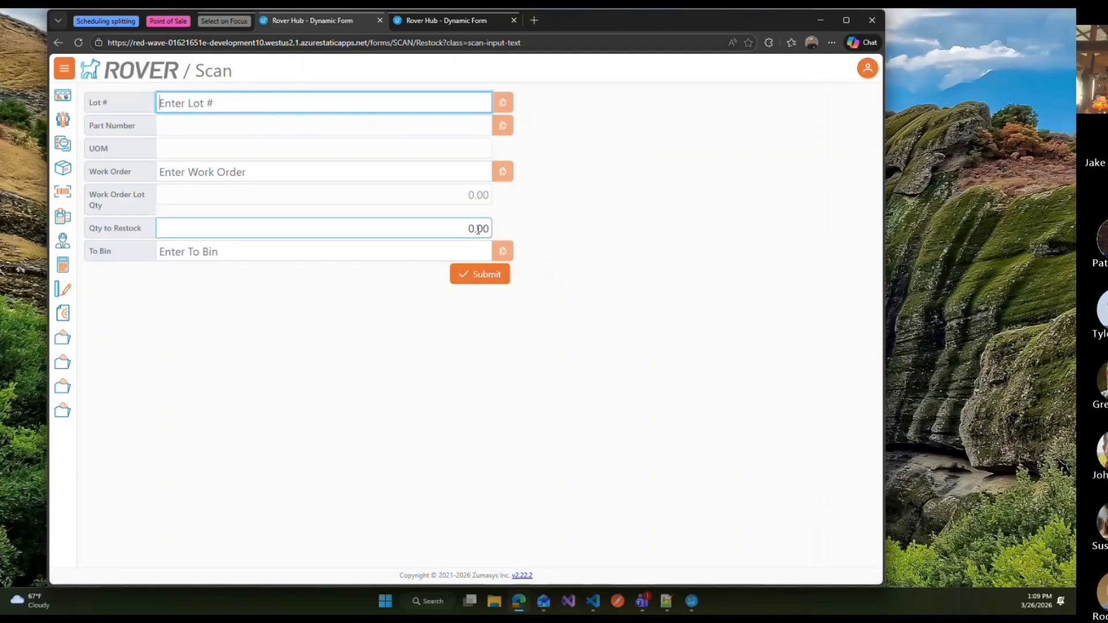
Step: Enter 15184848 in Qty to Restock, replacing the whole existing quantity, and move to the Work Order field
left_click(330, 229)
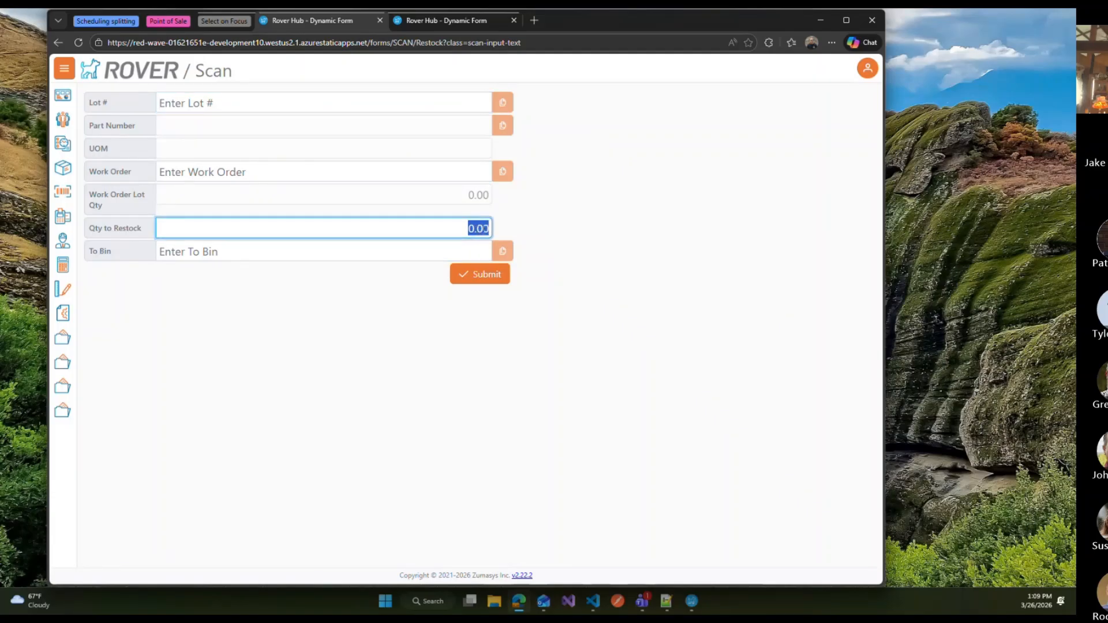
type("15184848")
left_click(384, 170)
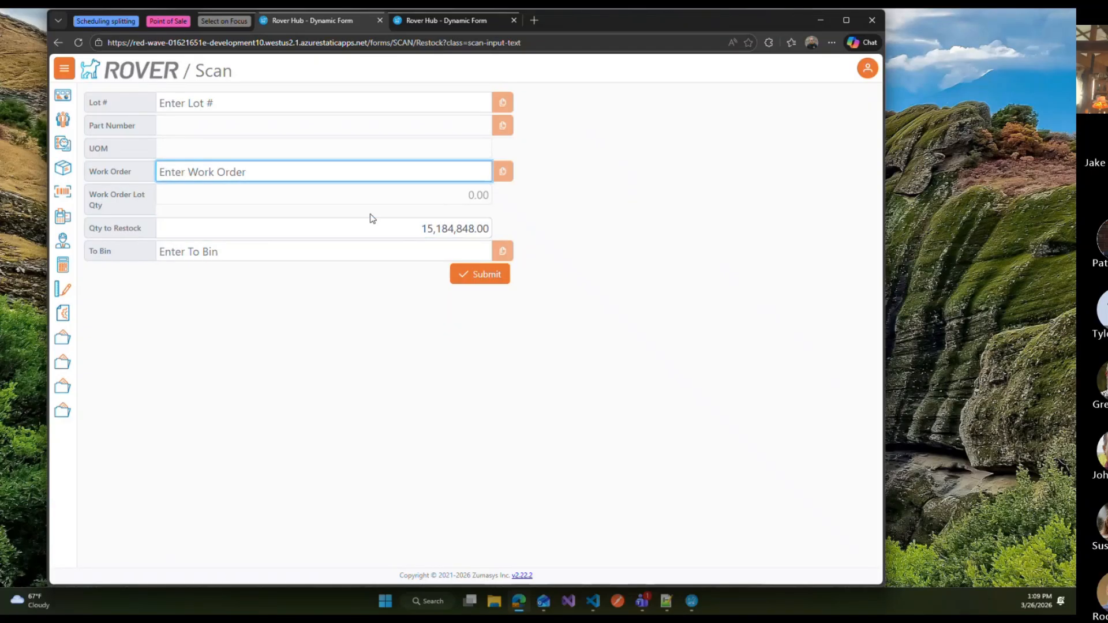
Step: Edit Qty to Restock in place, deleting three digits and inserting 555 to make it 15,555,848
left_click(425, 222)
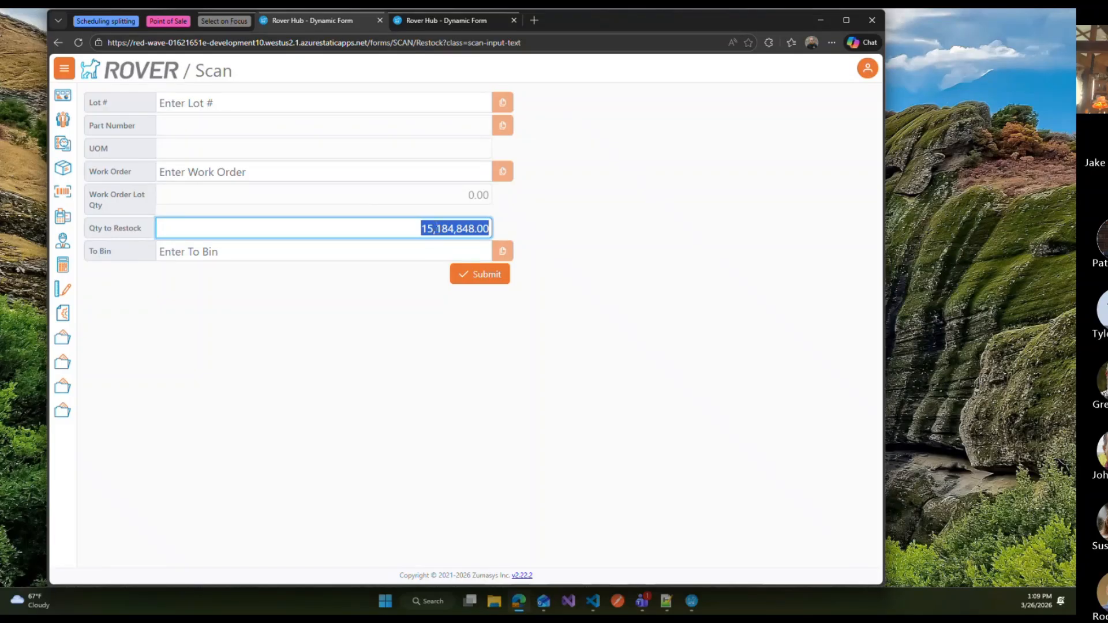
left_click(437, 228)
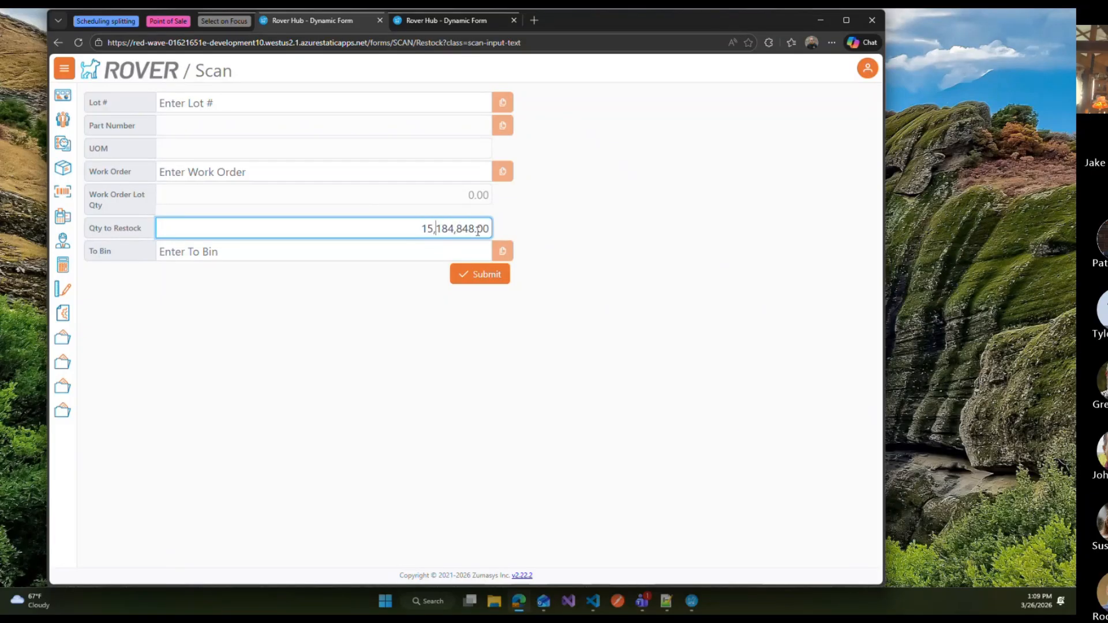
key("Delete")
key("Delete")
key("Delete")
type("555")
Step: Switch to the Customer Inquiry window and open the Accounts Receivable tab for 56, Inc
left_click(224, 21)
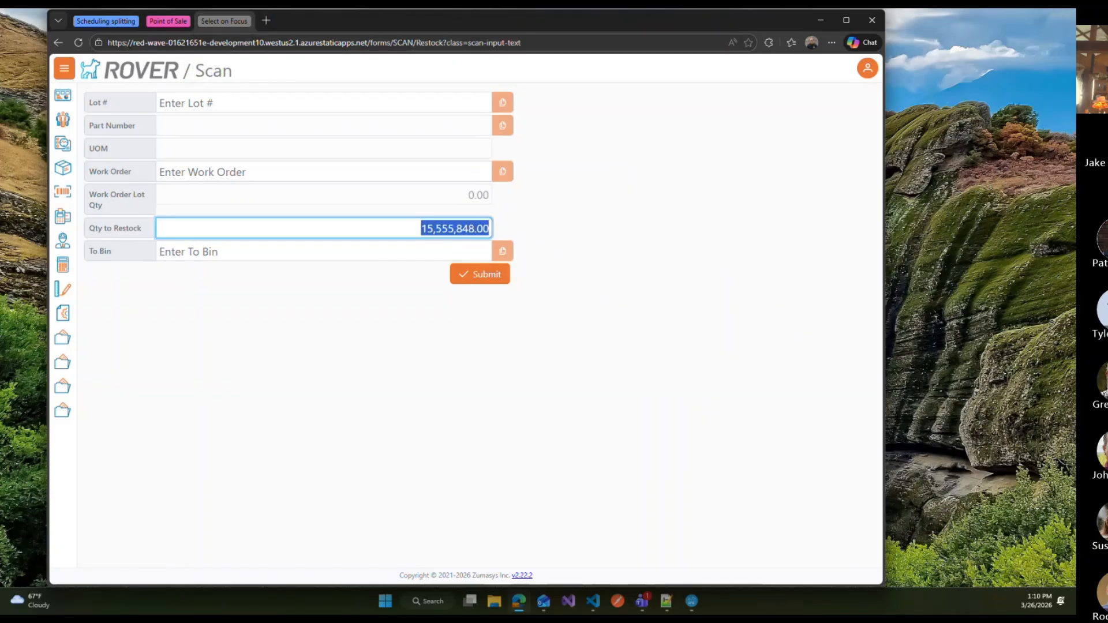
key("alt+Tab")
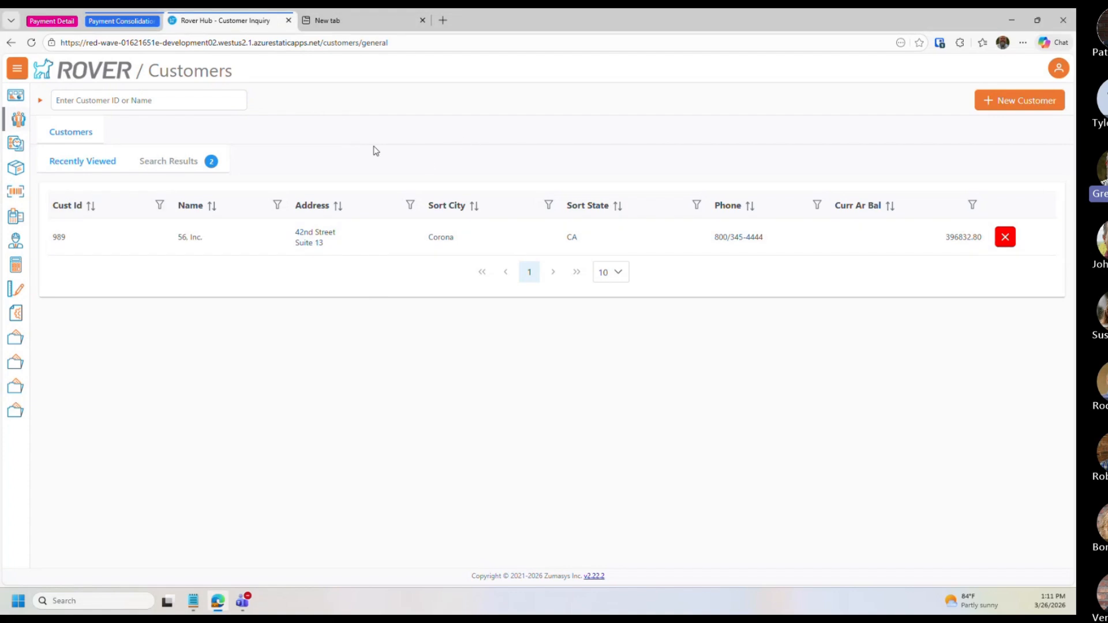
left_click(193, 101)
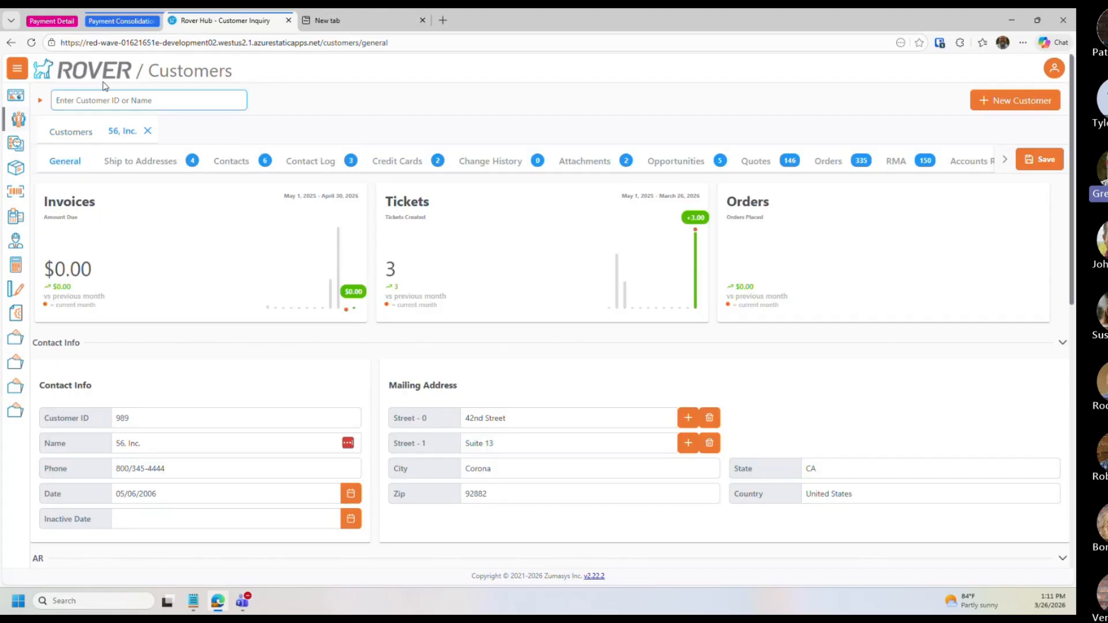
left_click(214, 255)
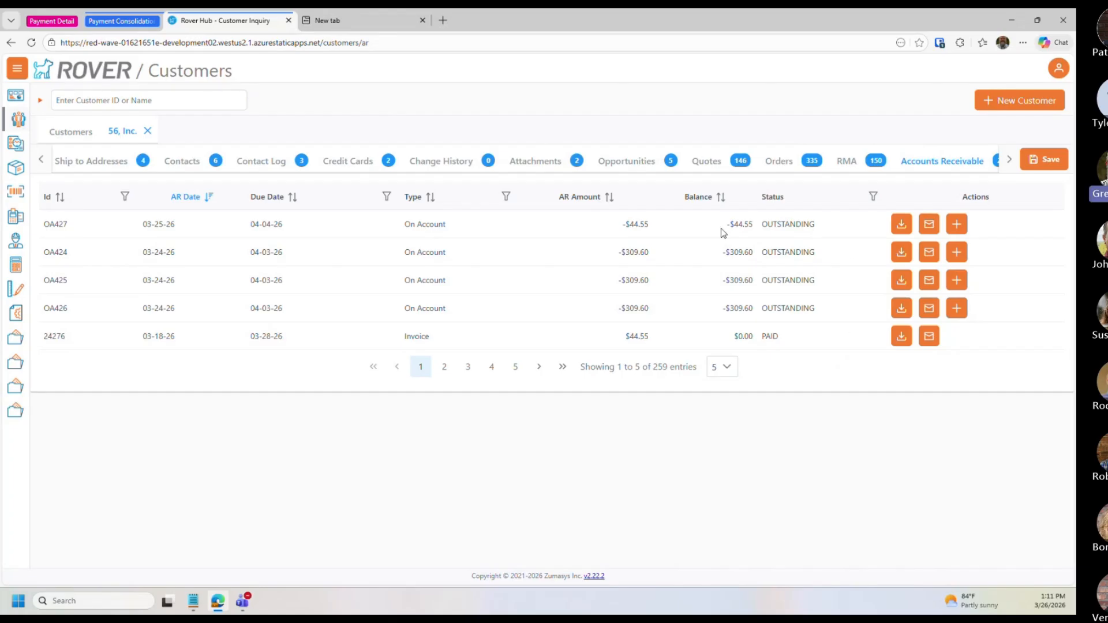
Step: Sort the receivables by Balance descending and add invoice 24239 to the invoices to pay
left_click(720, 198)
left_click(719, 198)
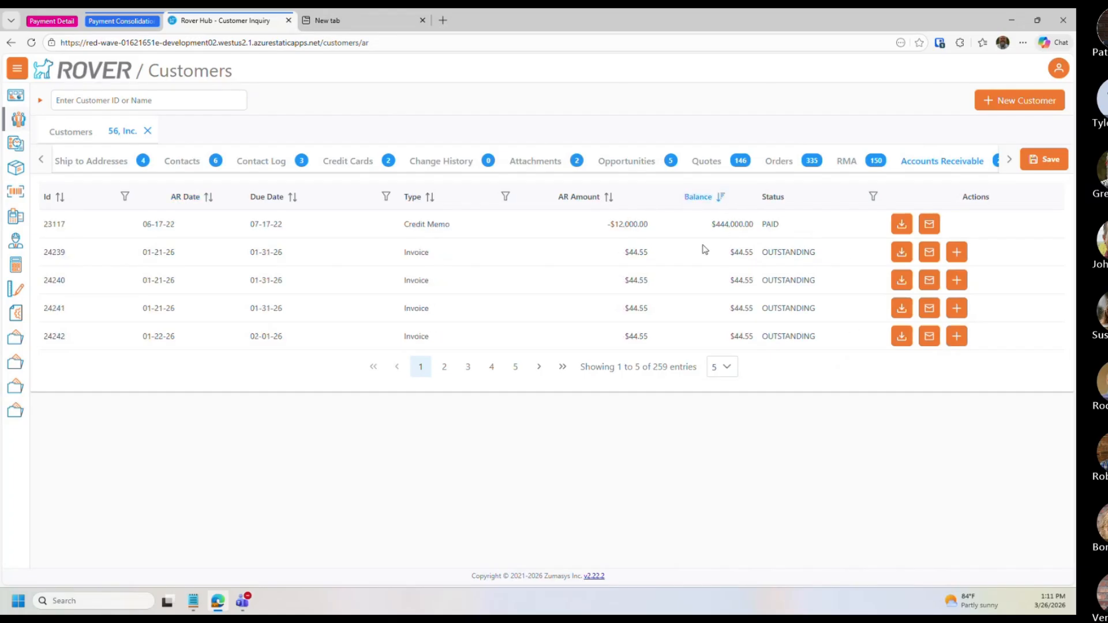
left_click(958, 254)
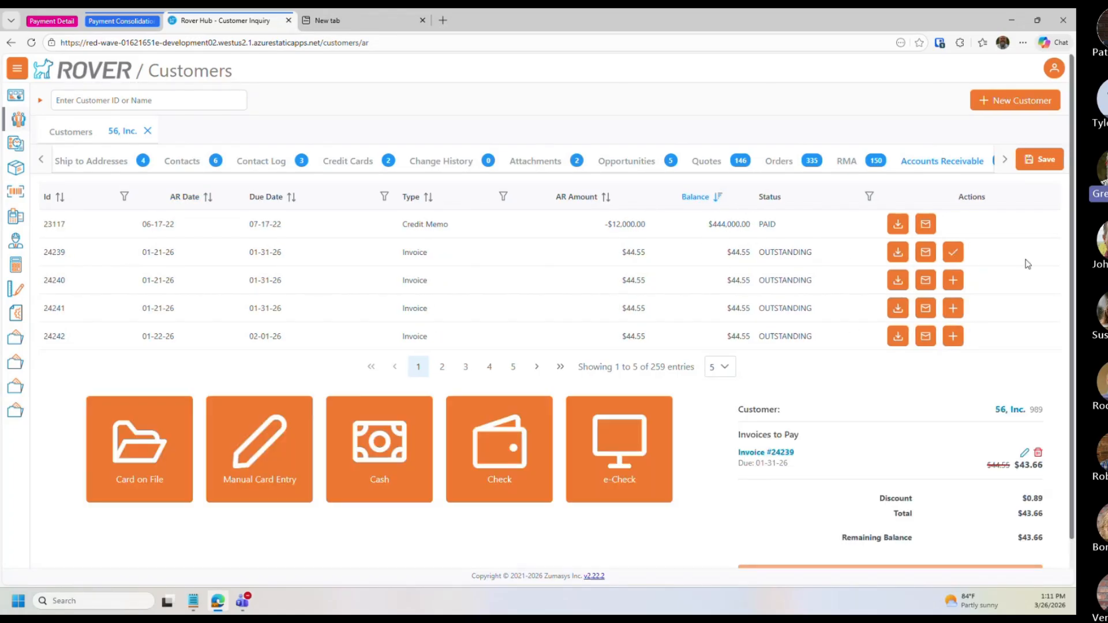
Step: Pay invoice 24239 by check, entering check number asdas for the amount 43.66 and submitting it
scroll(922, 499, "down", 2)
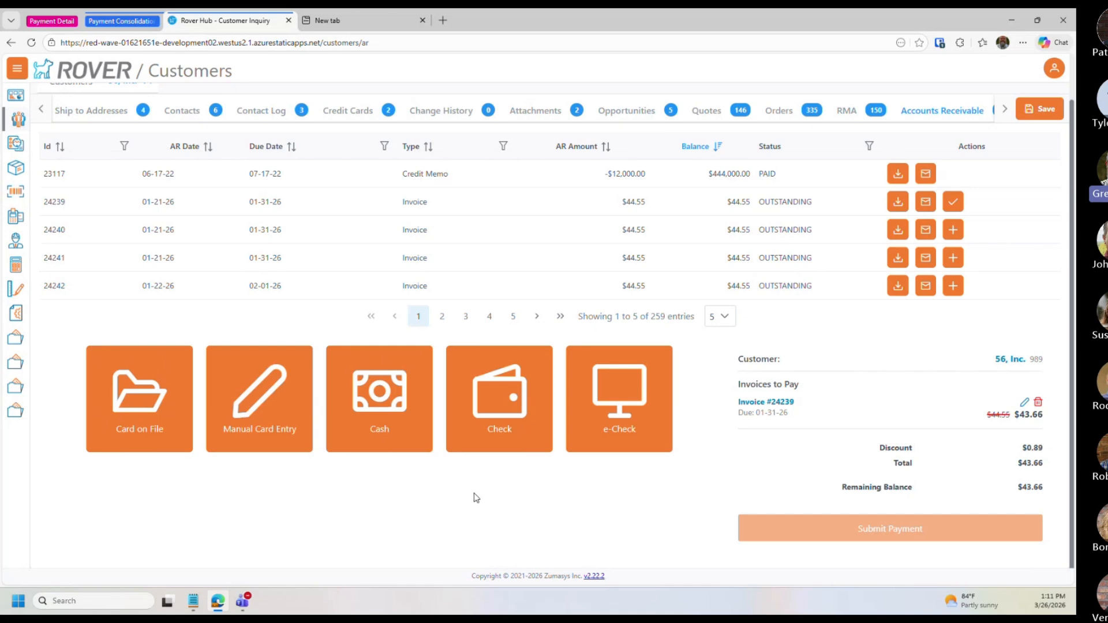
left_click(379, 411)
left_click(617, 280)
left_click(509, 379)
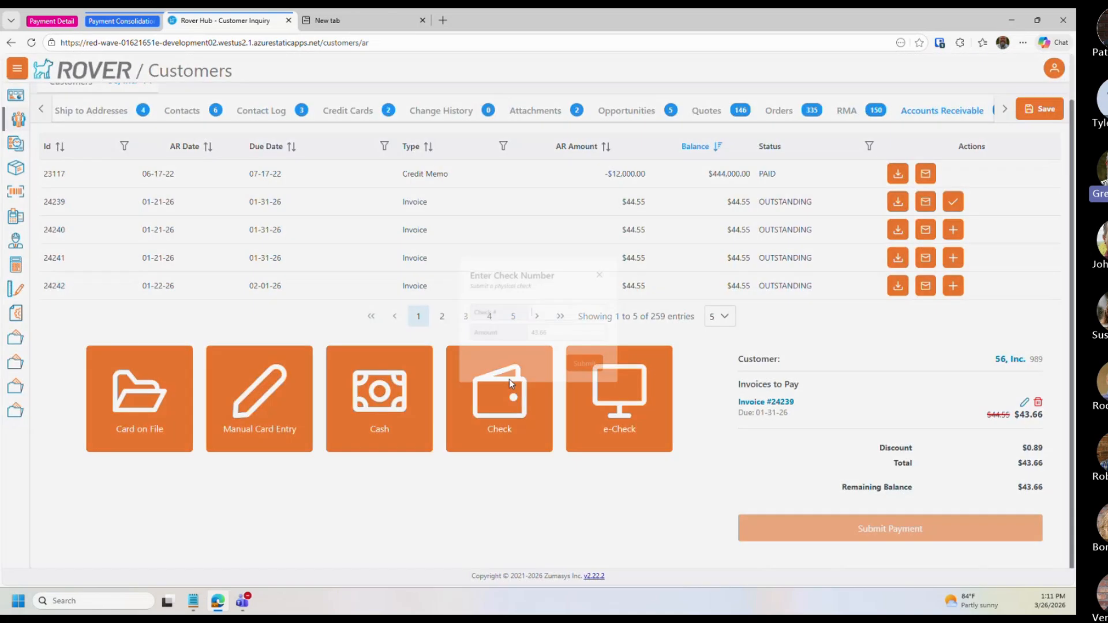
type("asdas")
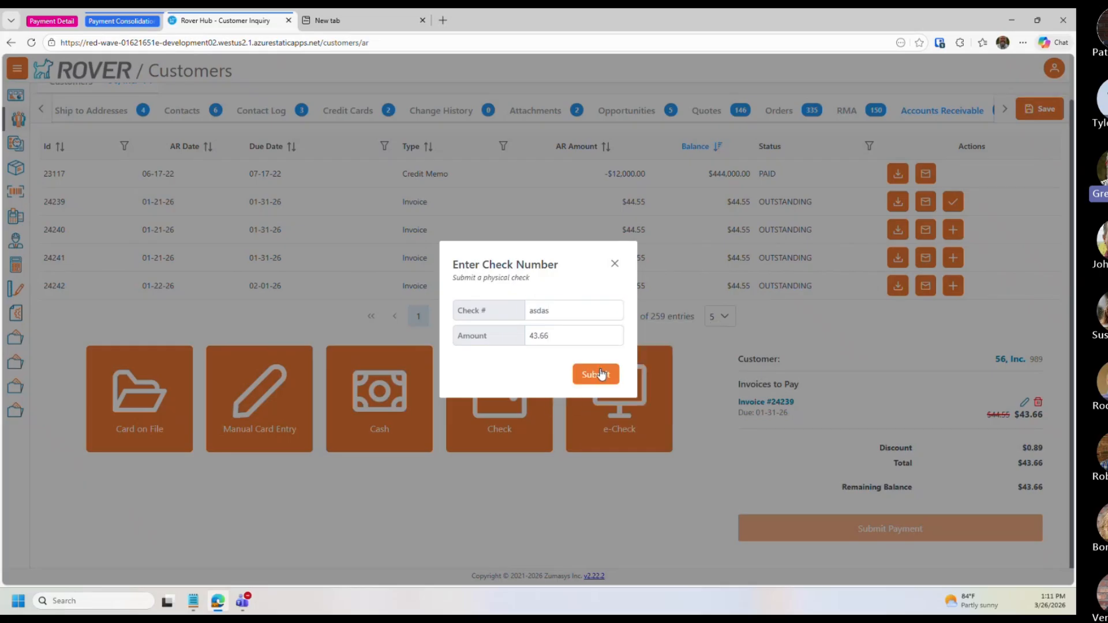
left_click(601, 374)
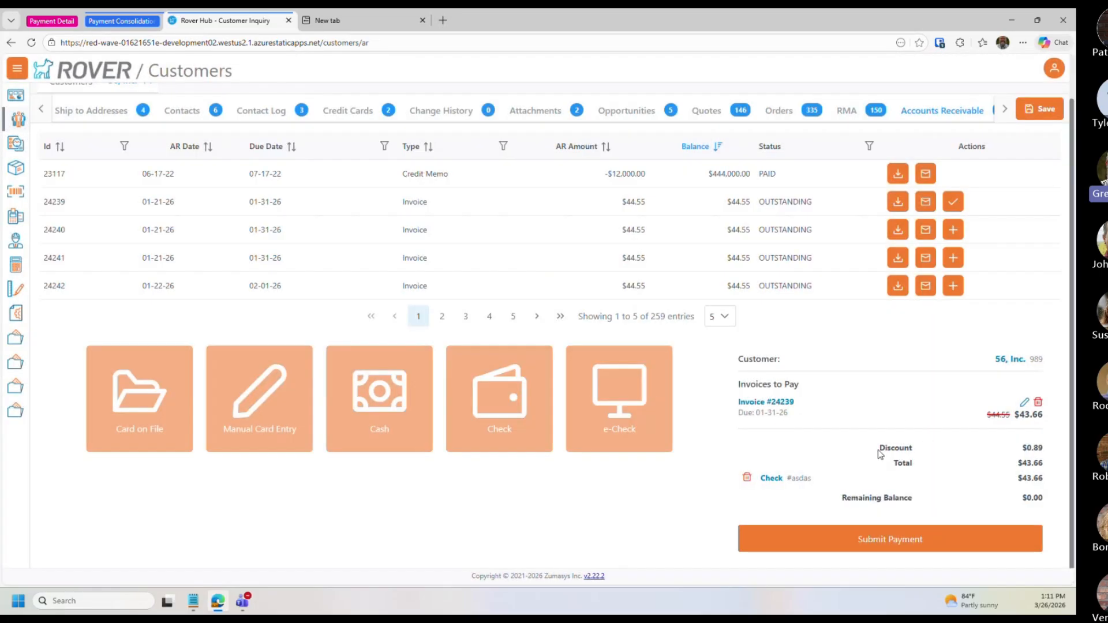
Step: Expand the invoice's discount details to examine discount amount, percent and account, then collapse them
left_click(1024, 404)
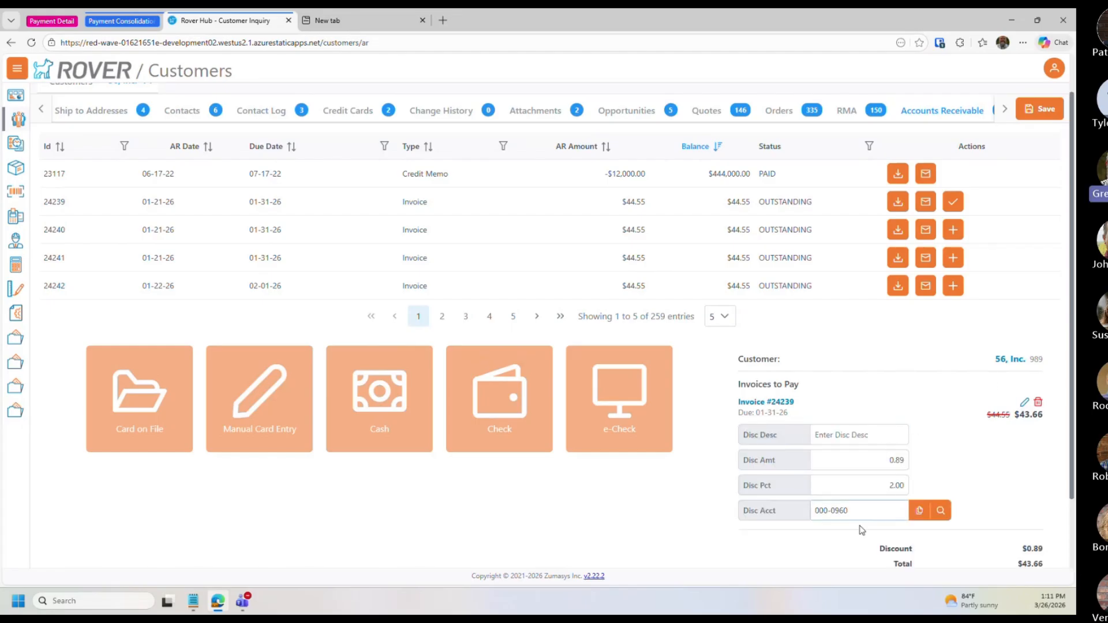
left_click(853, 468)
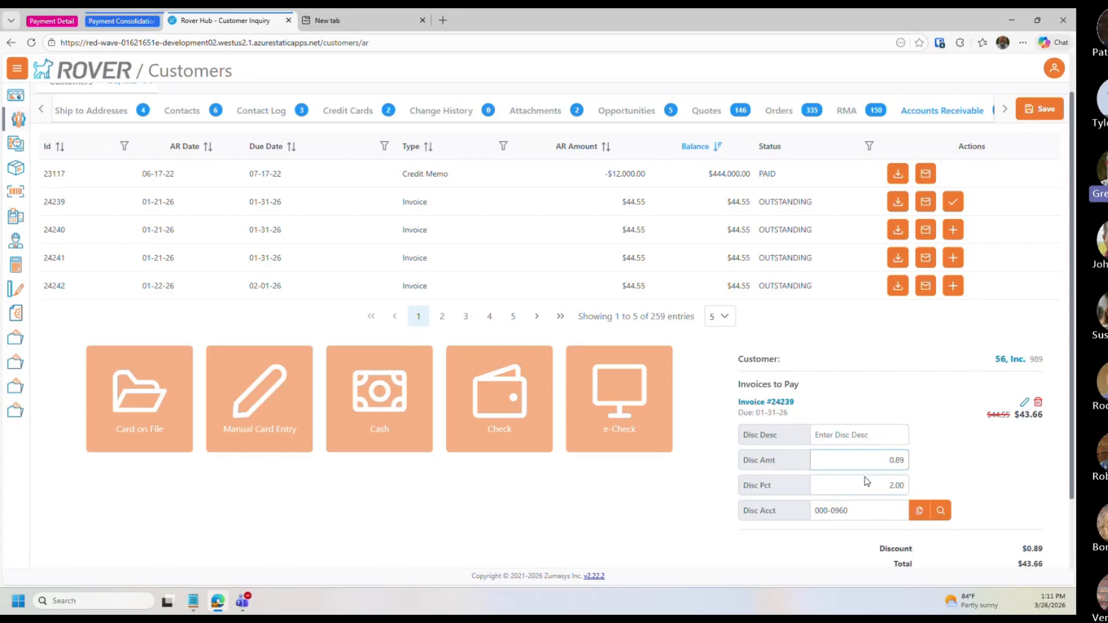
left_click(1025, 403)
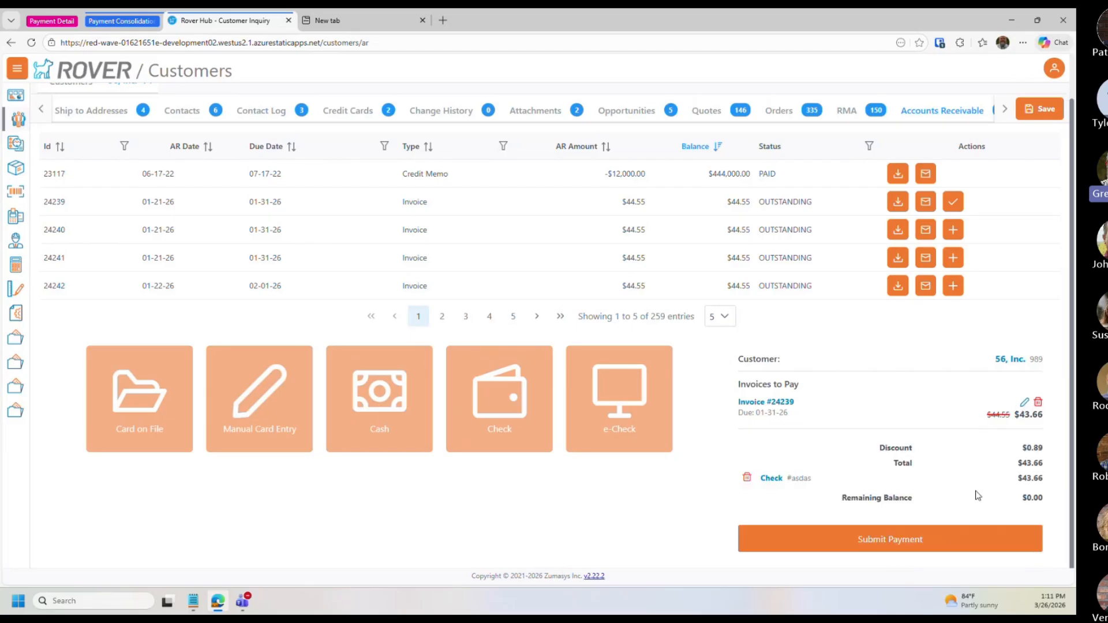
left_click(1021, 404)
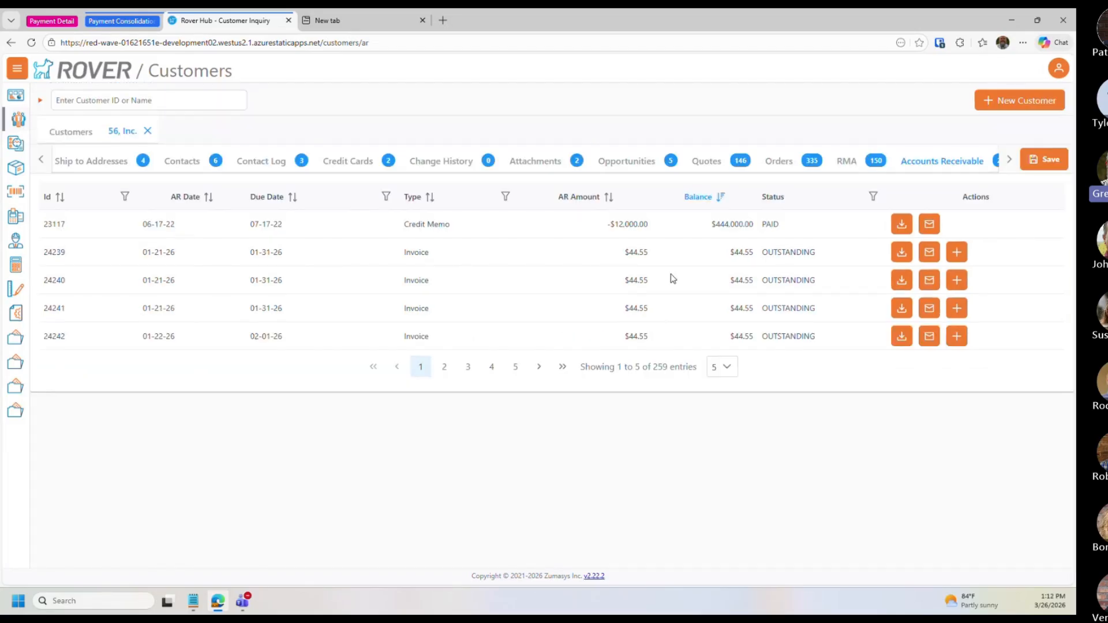
Step: Open the Accounting dashboard and select invoice 24214 for payment from the receivables list
left_click(16, 268)
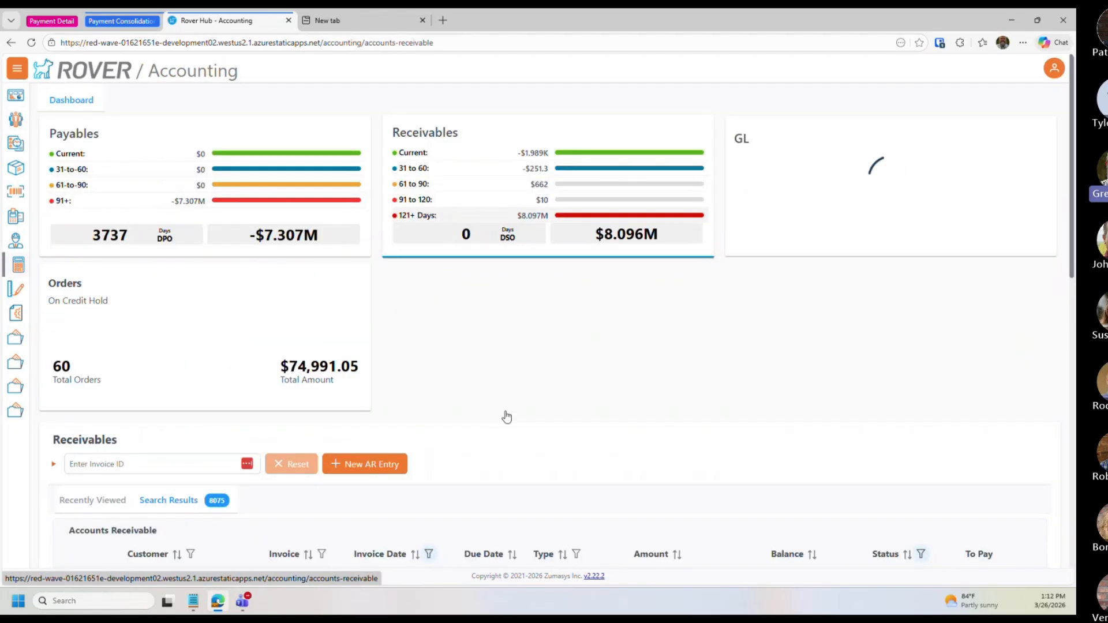
scroll(687, 404, "down", 3)
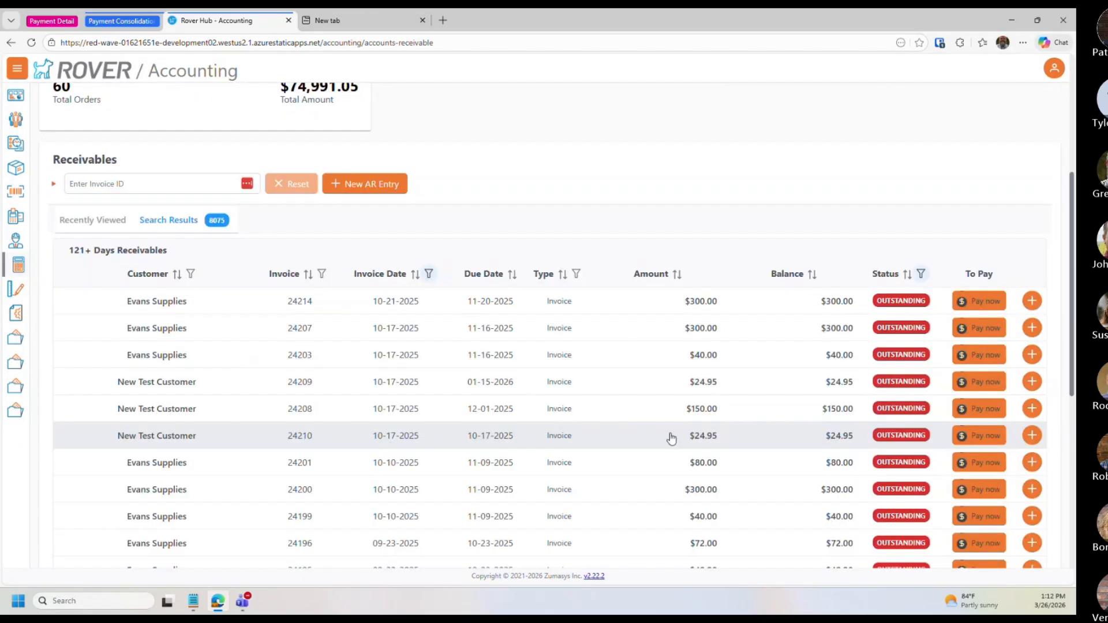
scroll(671, 439, "down", 2)
left_click(983, 216)
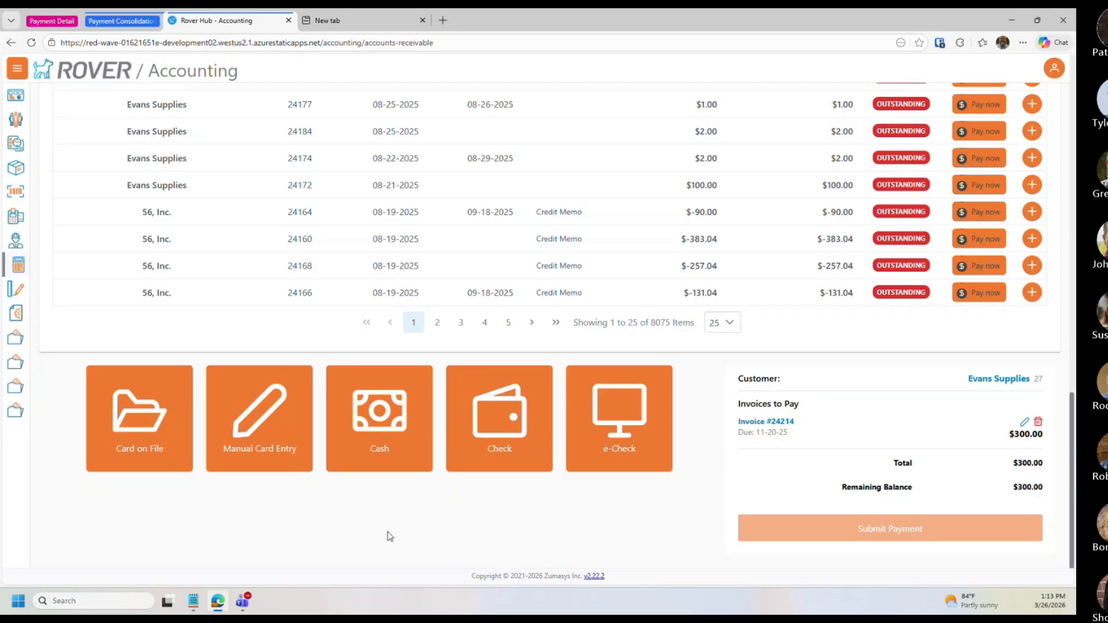
Step: Scroll through the Accounting receivables list and payment panel to review them
scroll(384, 546, "up", 5)
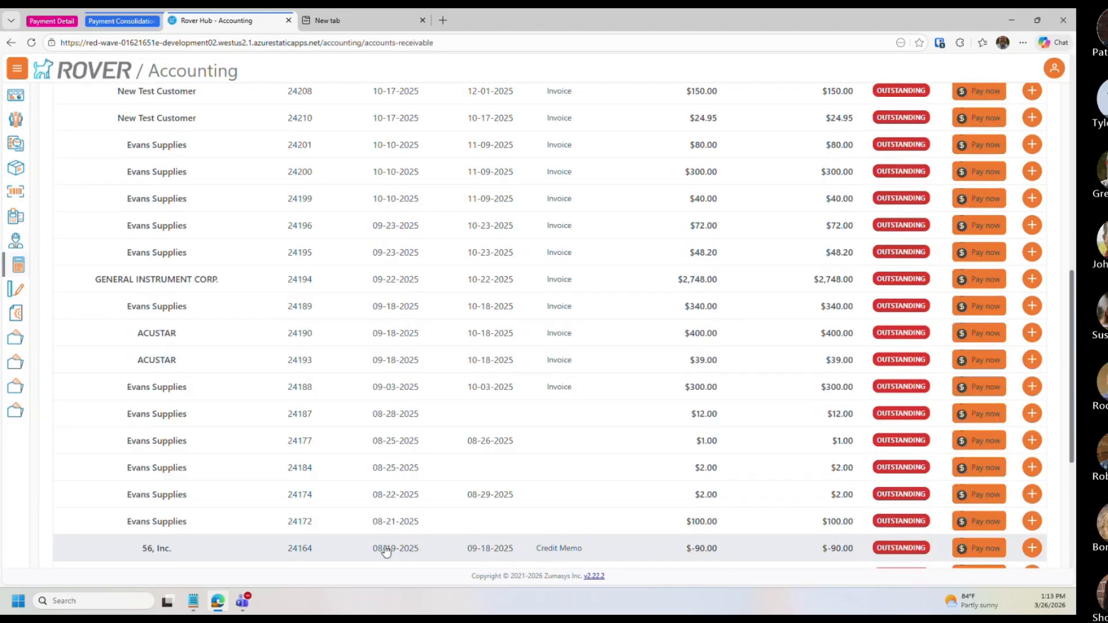
scroll(386, 551, "up", 8)
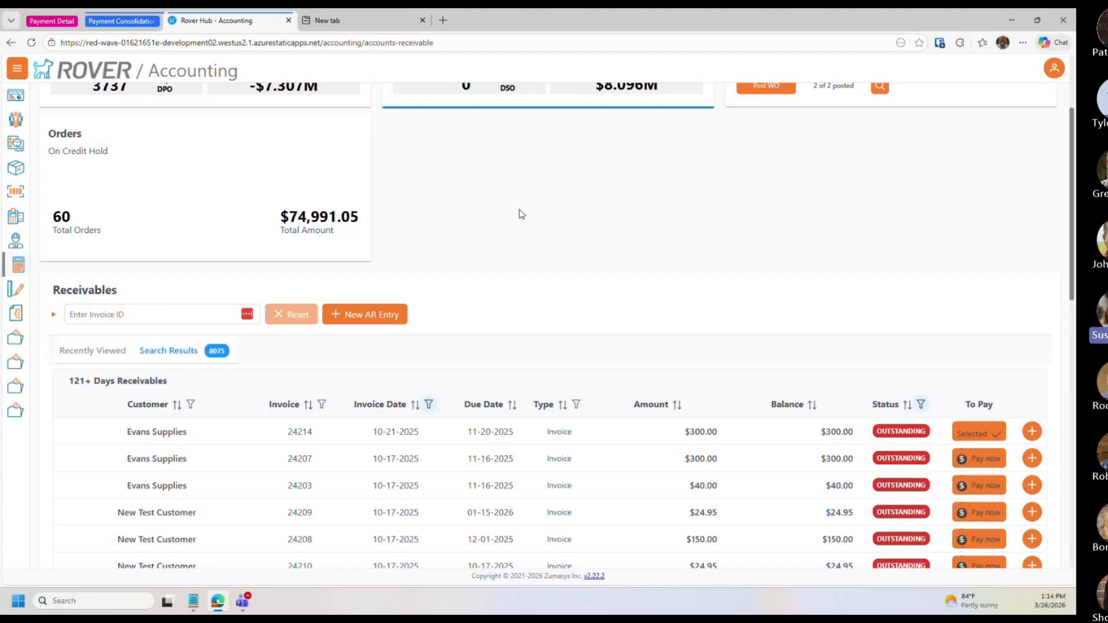
scroll(534, 225, "up", 3)
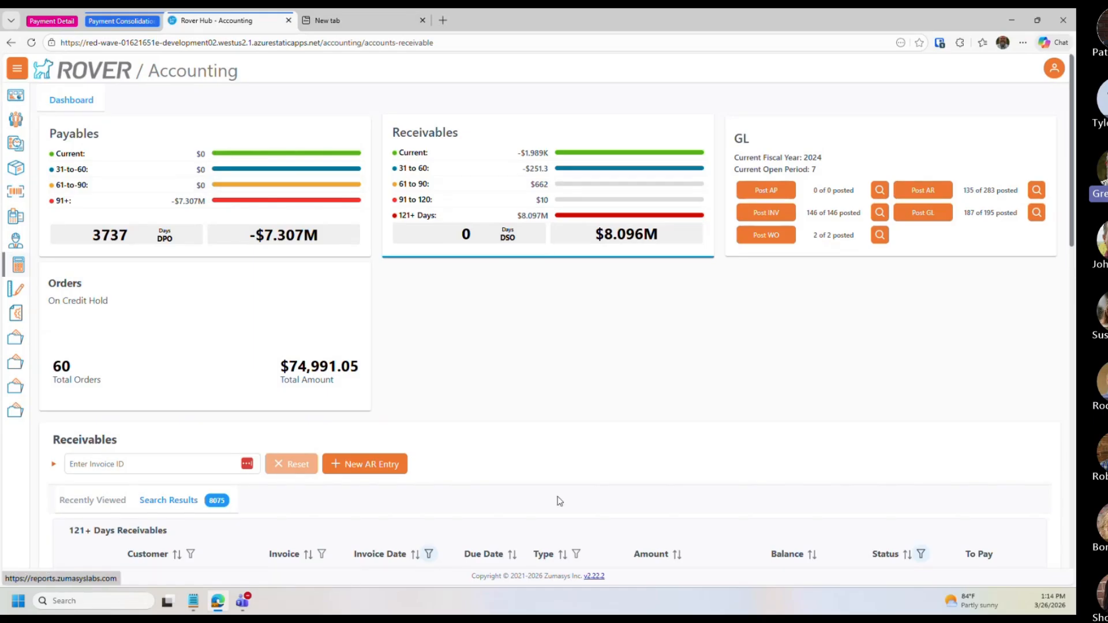
scroll(555, 413, "down", 15)
scroll(602, 433, "down", 4)
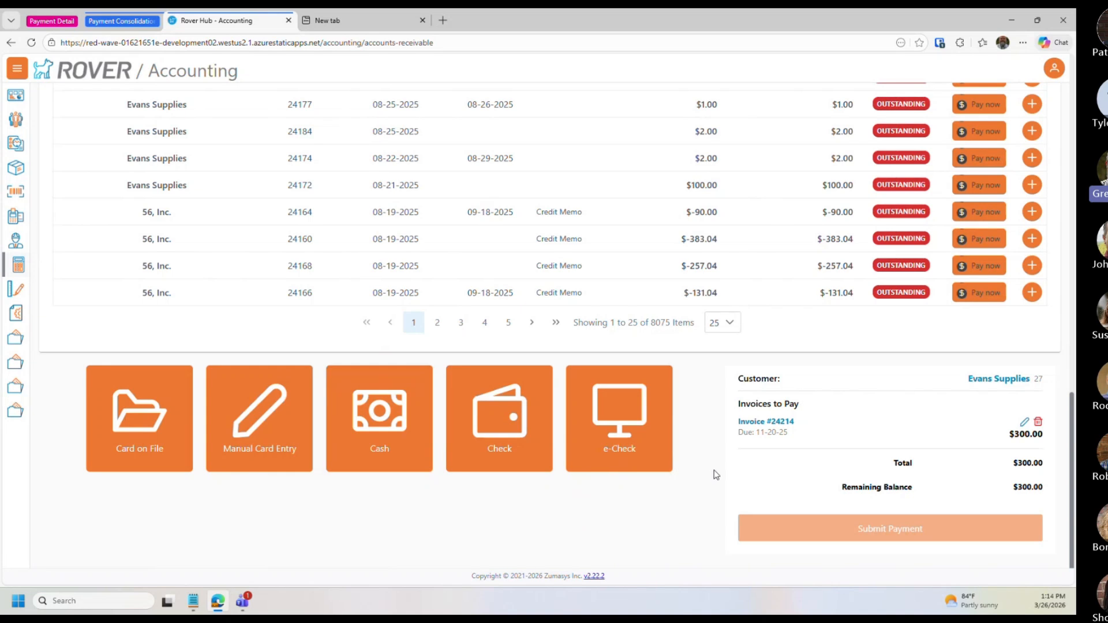
scroll(390, 347, "up", 1)
scroll(391, 347, "up", 14)
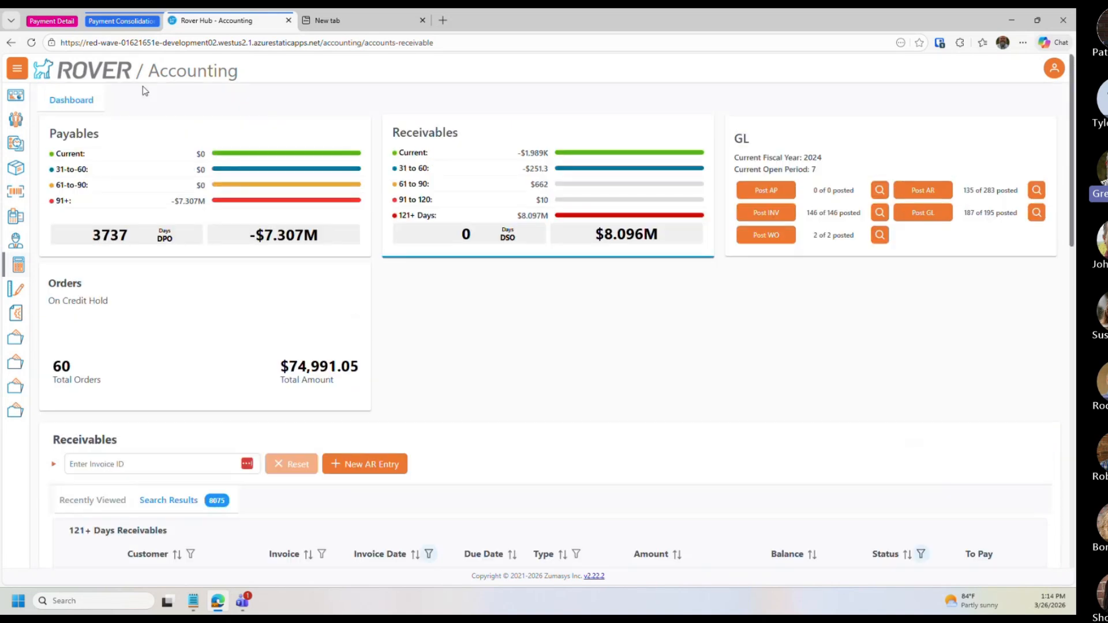
Step: Open the Payment History tab for customer 56, Inc. in the Customer Inquiry tab
left_click(113, 22)
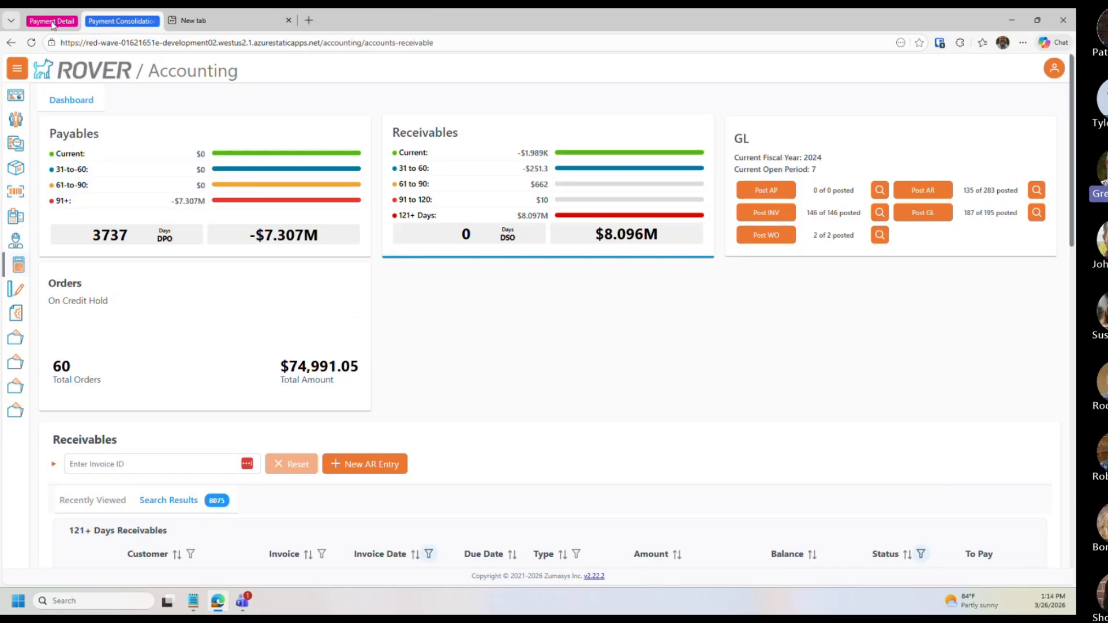
left_click(72, 24)
left_click(17, 126)
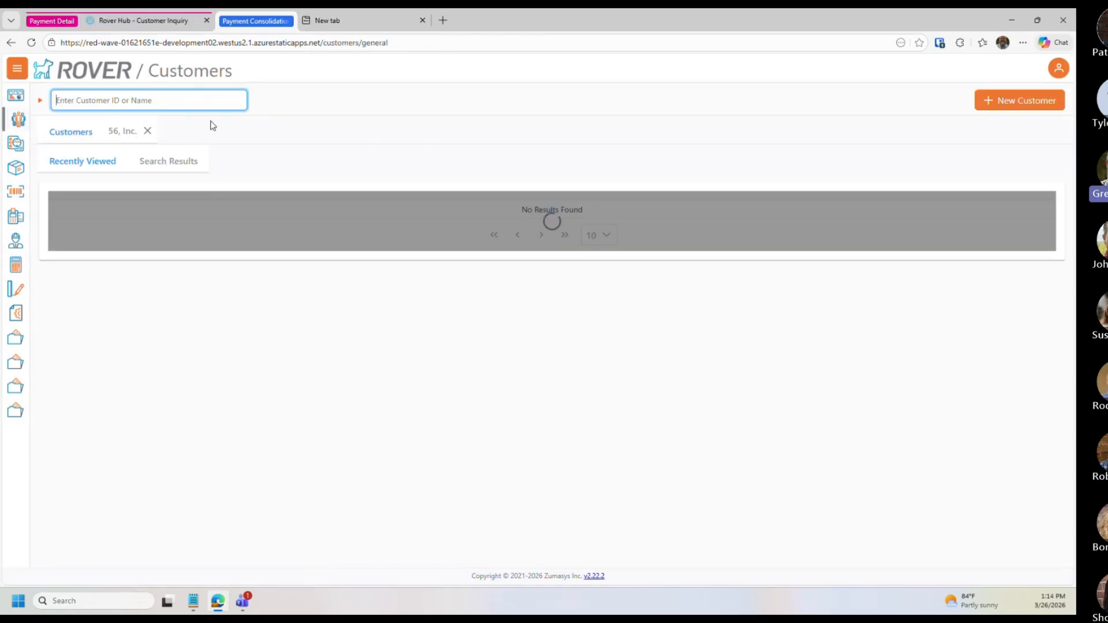
left_click(89, 247)
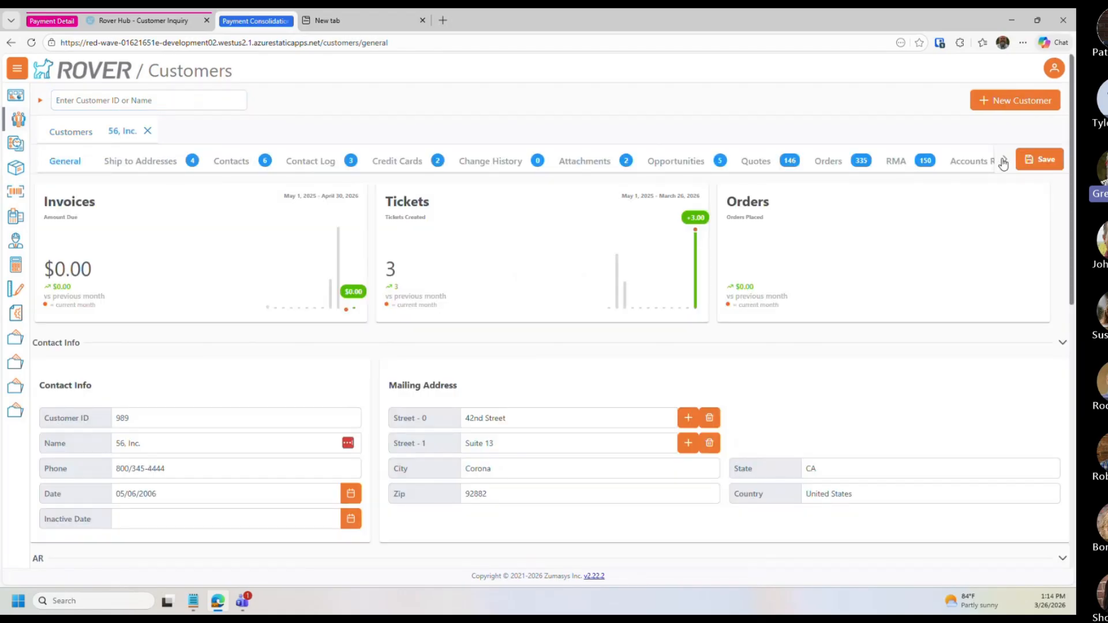
left_click(1004, 161)
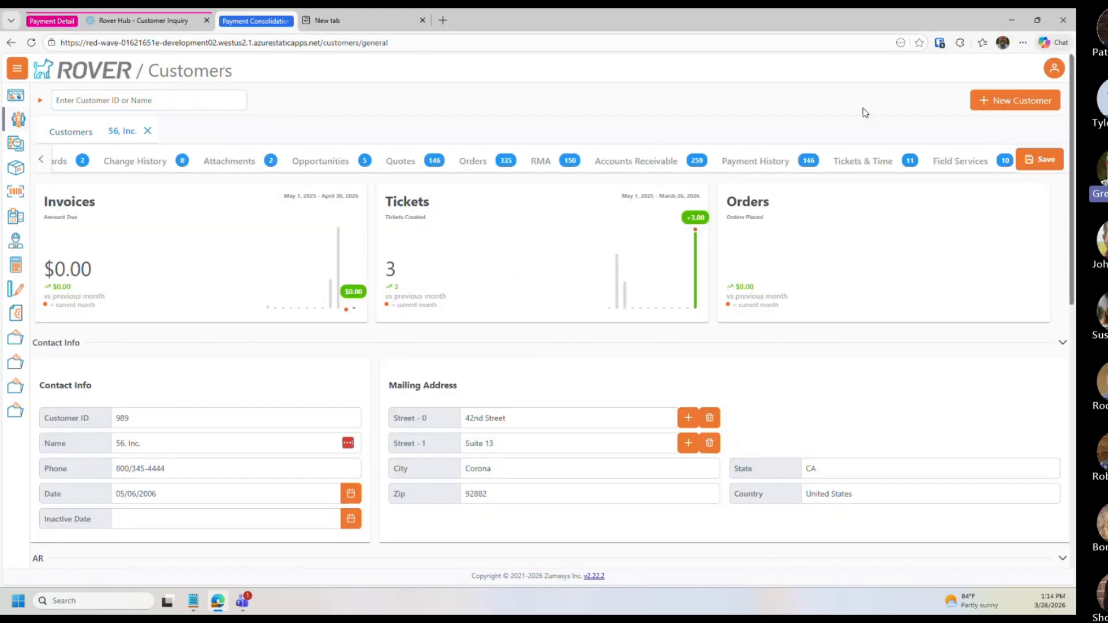
left_click(748, 162)
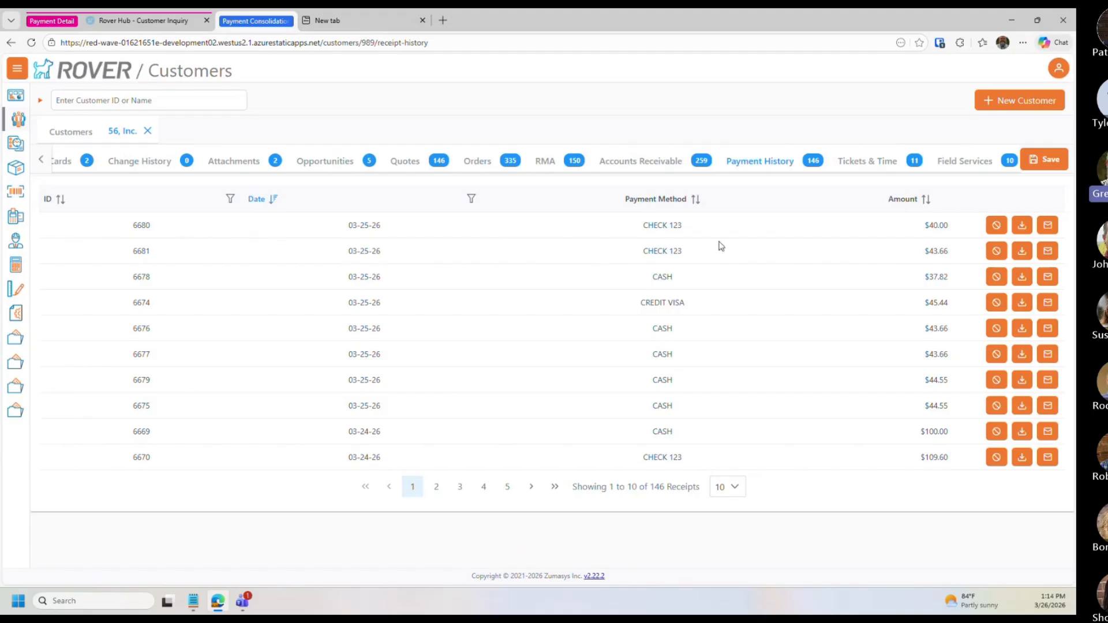
Step: Open the receipt PDF for payment 6680 and close it
left_click(1023, 230)
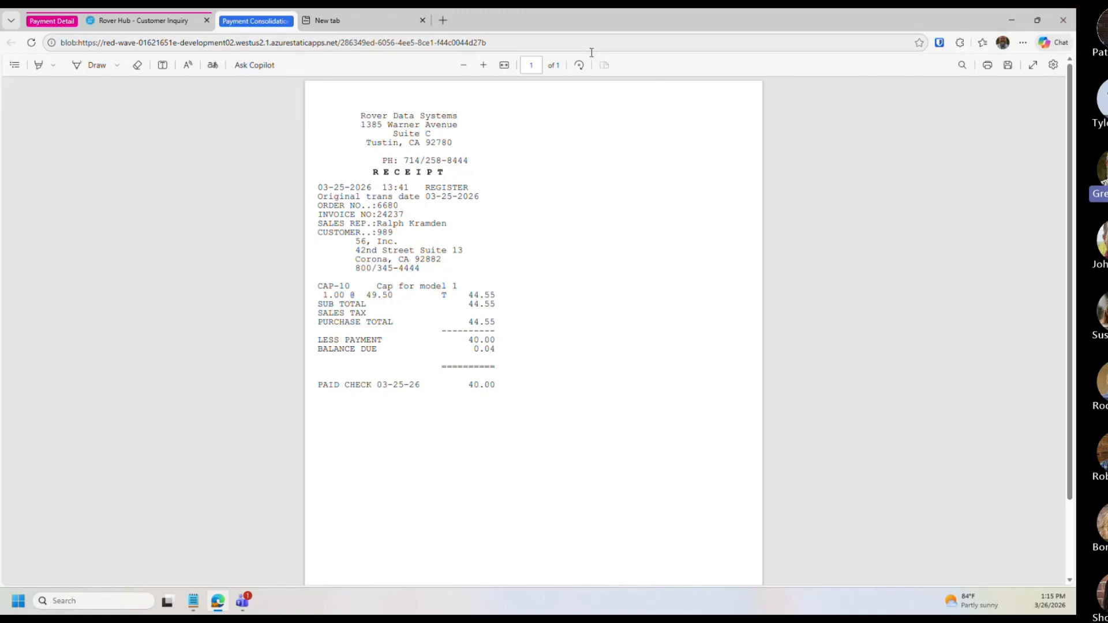
key("alt+F4")
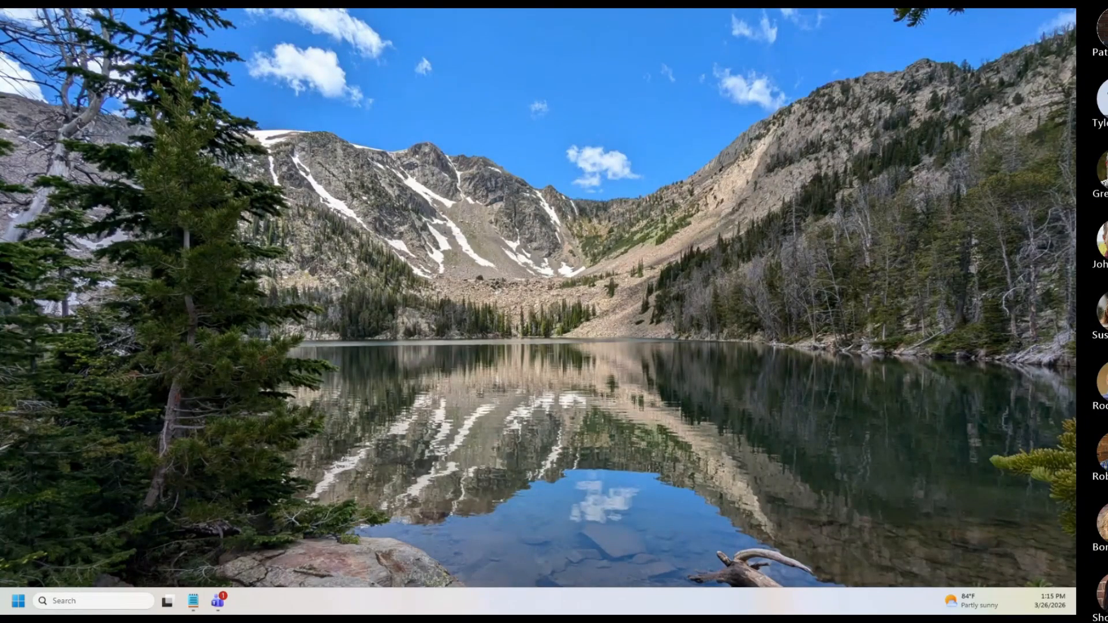
Step: Maximize the Rover Login browser window and focus the Username field
left_click_drag(0, 170, 168, 81)
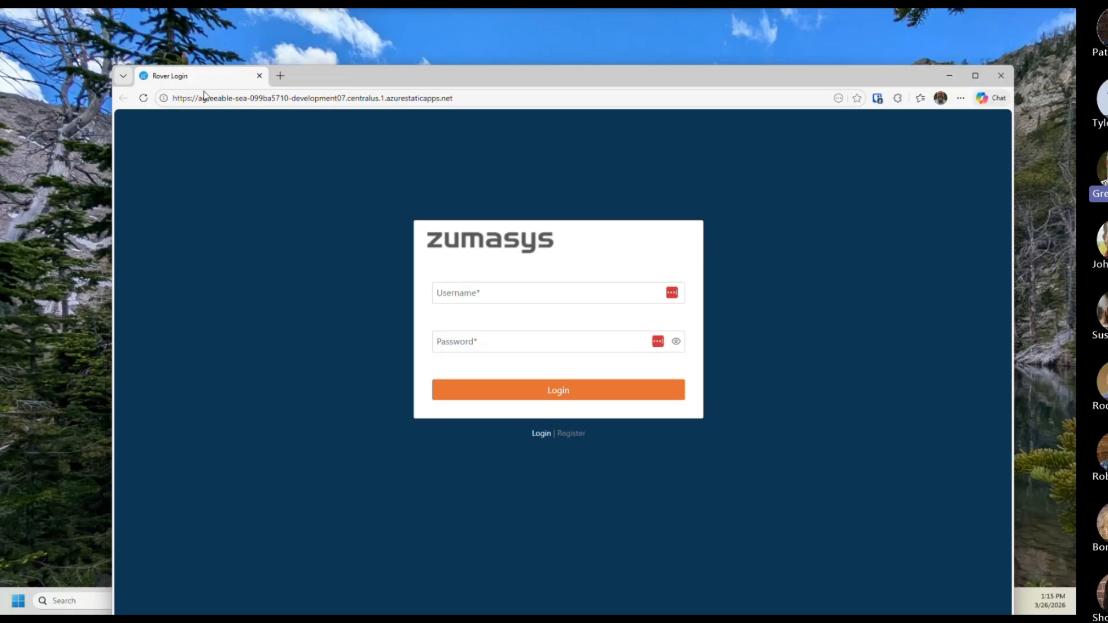
double_click(342, 78)
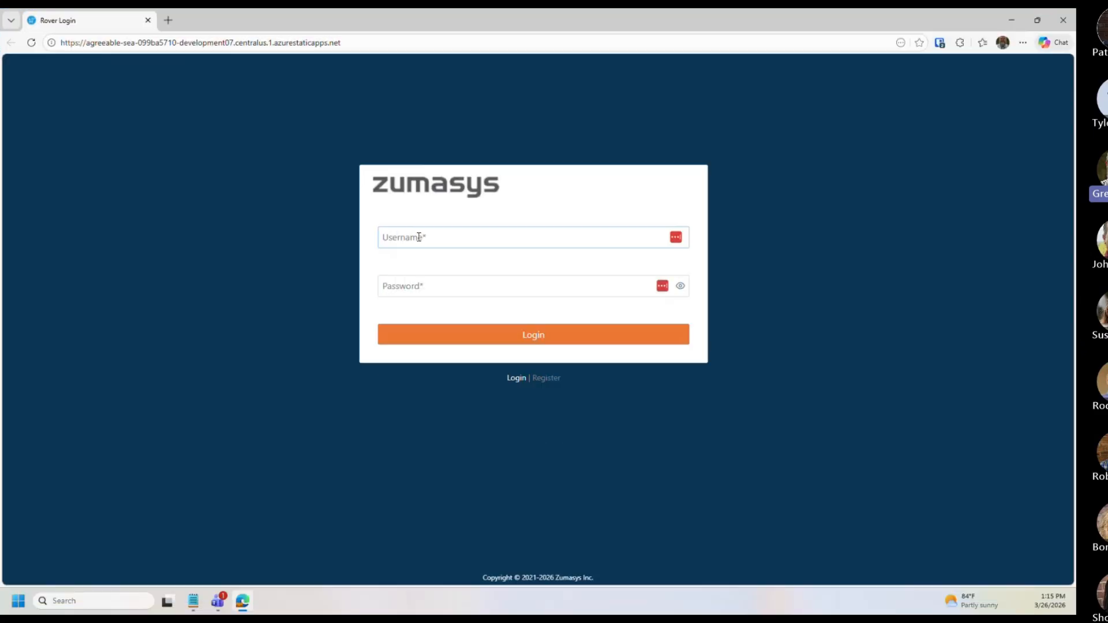
left_click(420, 238)
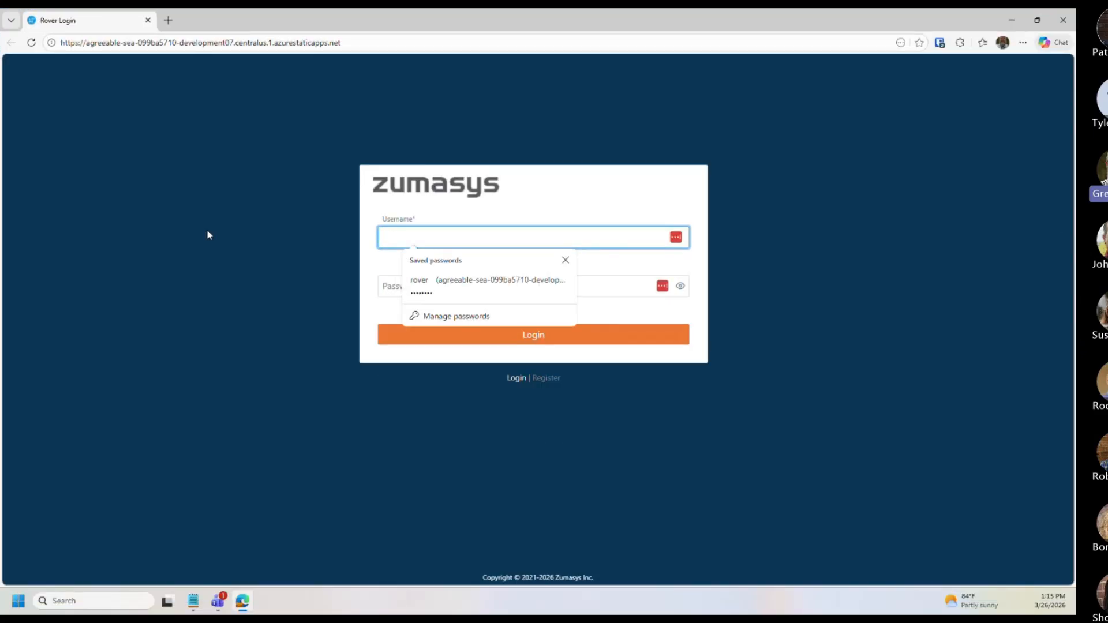
Step: Log in to Rover with the account username and password
type("gregb")
key("Tab")
type("•••••")
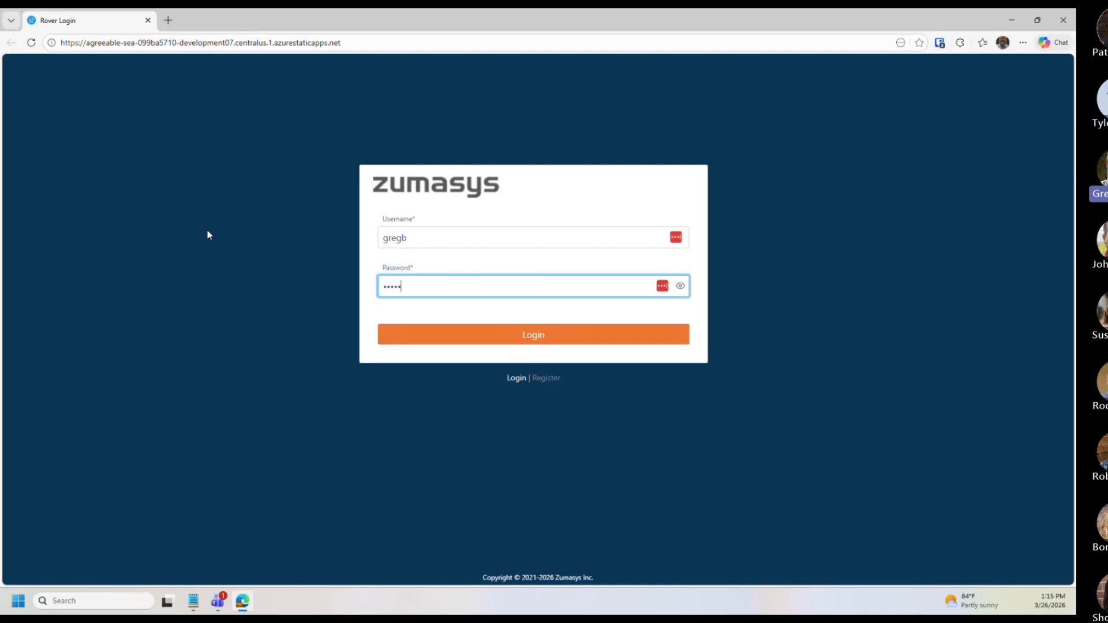
type("•••")
key("Return")
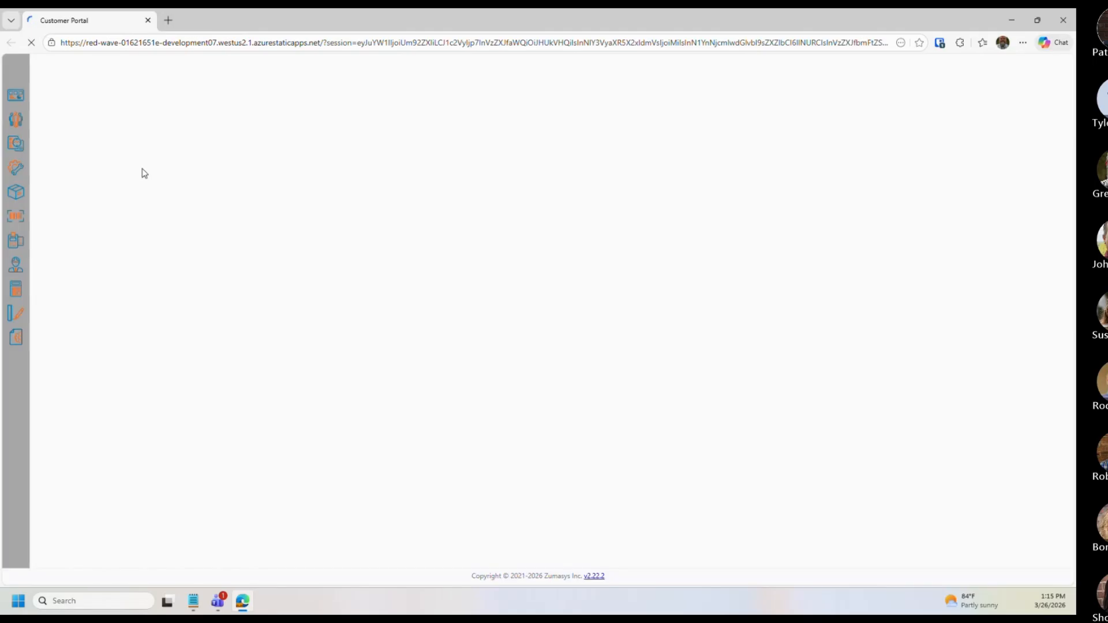
Step: Open customer 56, Inc.'s Payment History tab, dismissing the password-save prompt
left_click(15, 121)
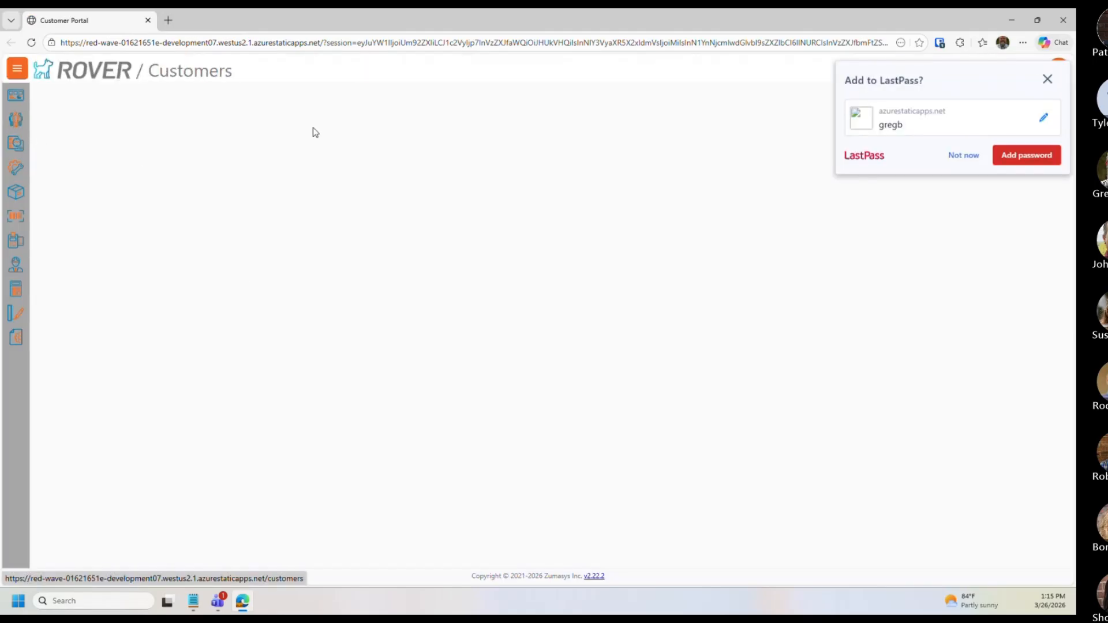
left_click(1047, 79)
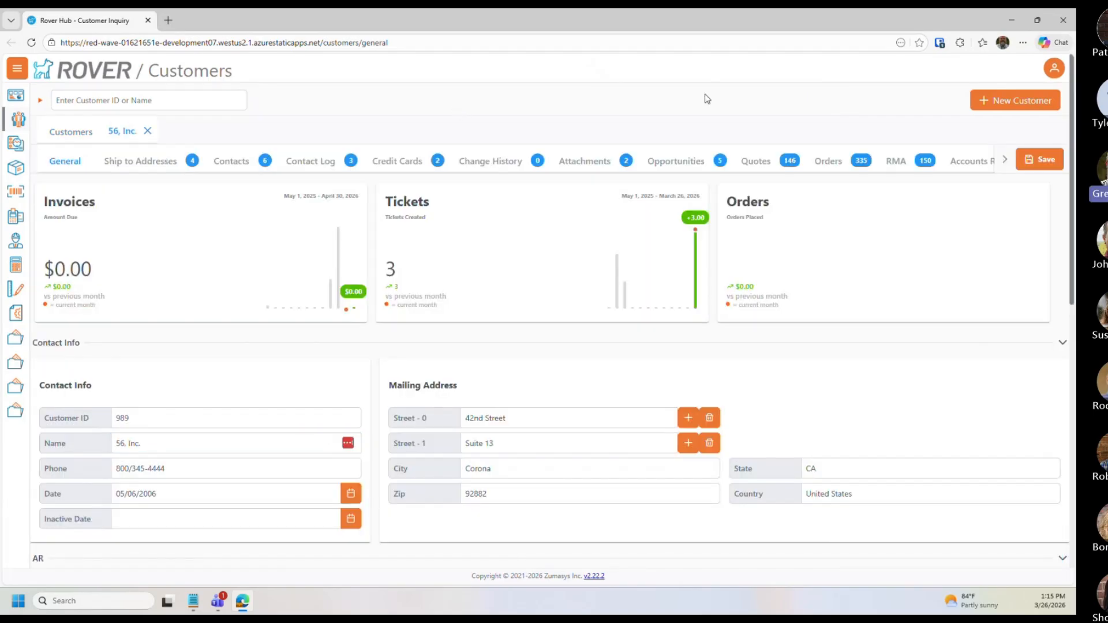
left_click(1005, 160)
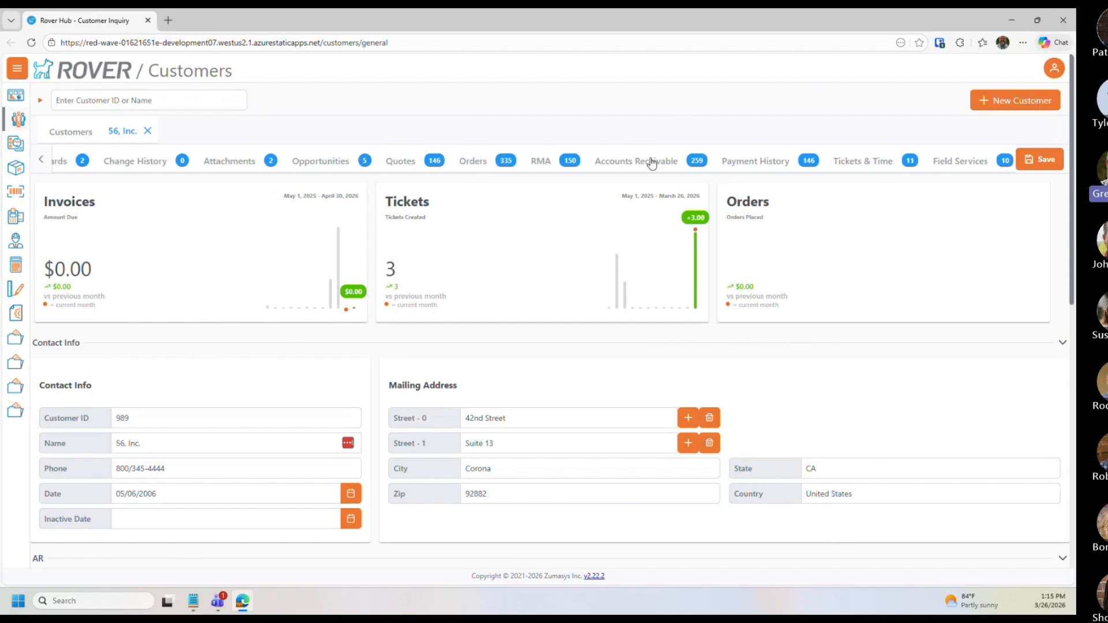
left_click(750, 163)
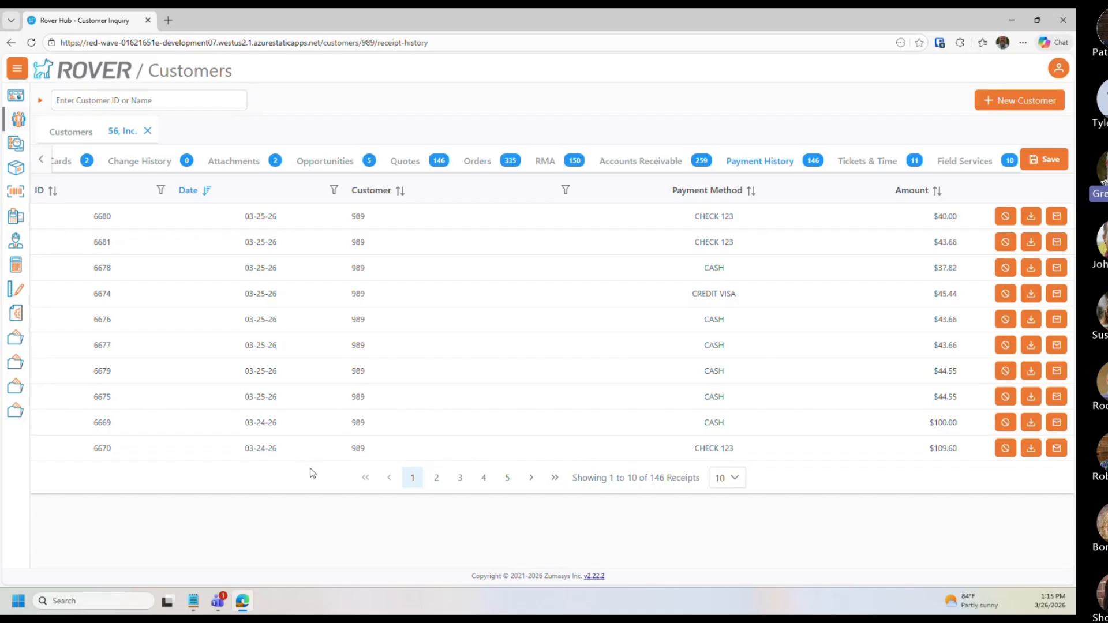
Step: Open payment 6680 from the AR Payment History list in the Accounting module
left_click(15, 266)
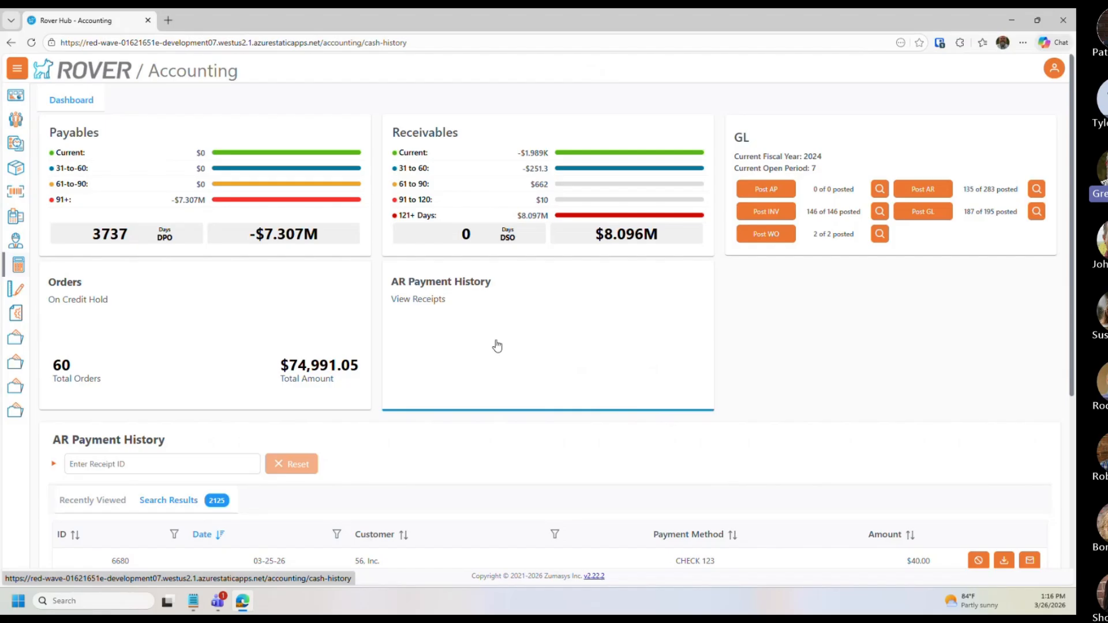
scroll(485, 295, "down", 2)
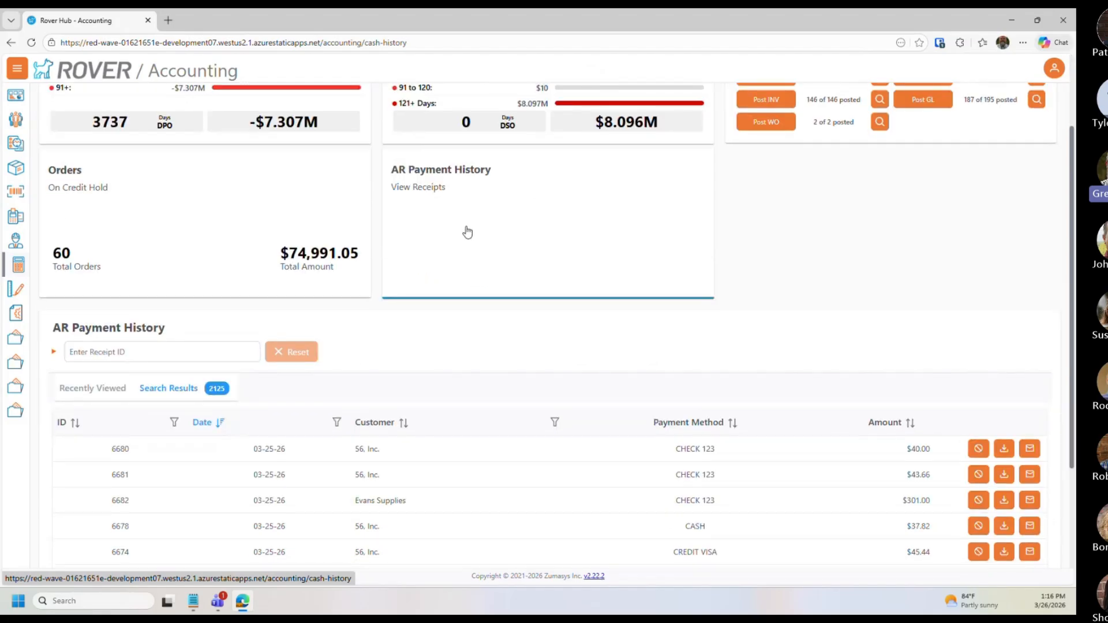
scroll(421, 478, "down", 3)
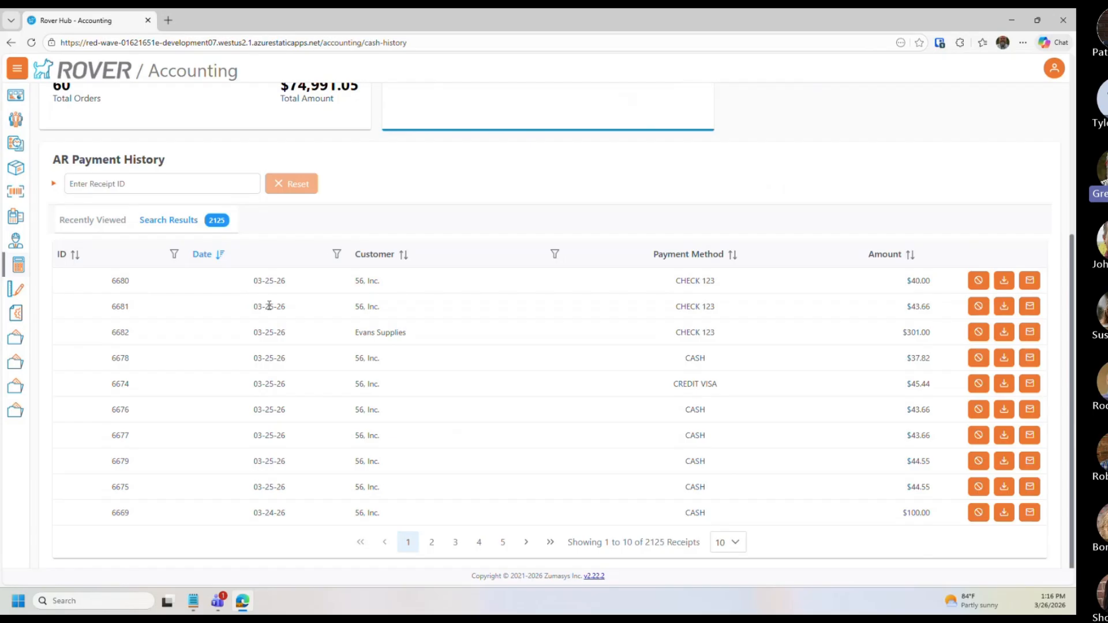
left_click(269, 281)
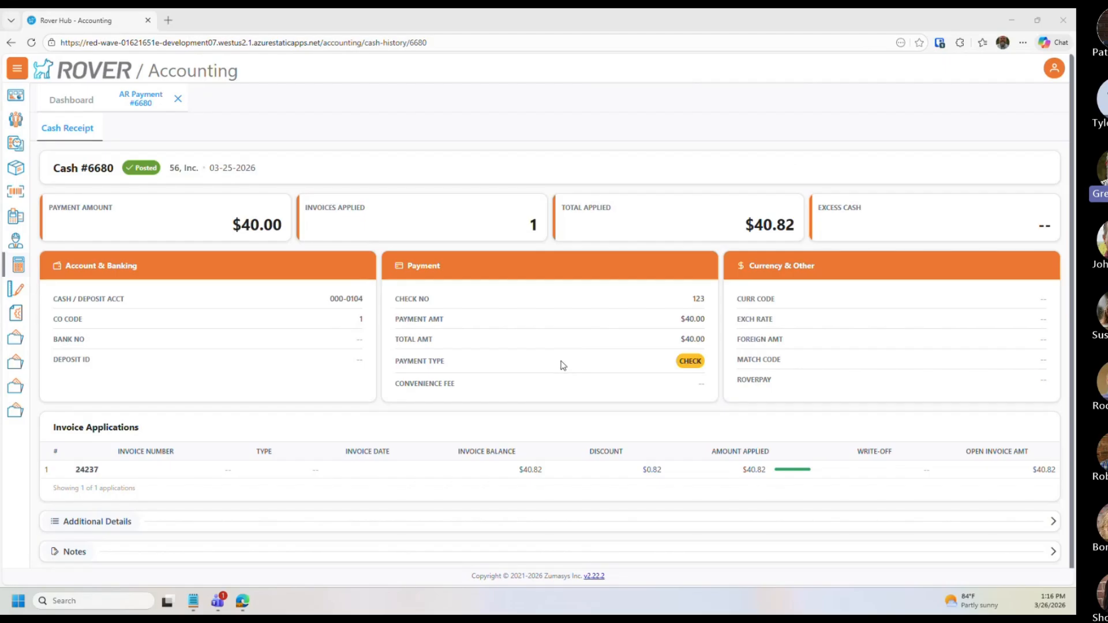
Step: Expand the Additional Details section of cash receipt 6680 and review it
scroll(492, 383, "down", 1)
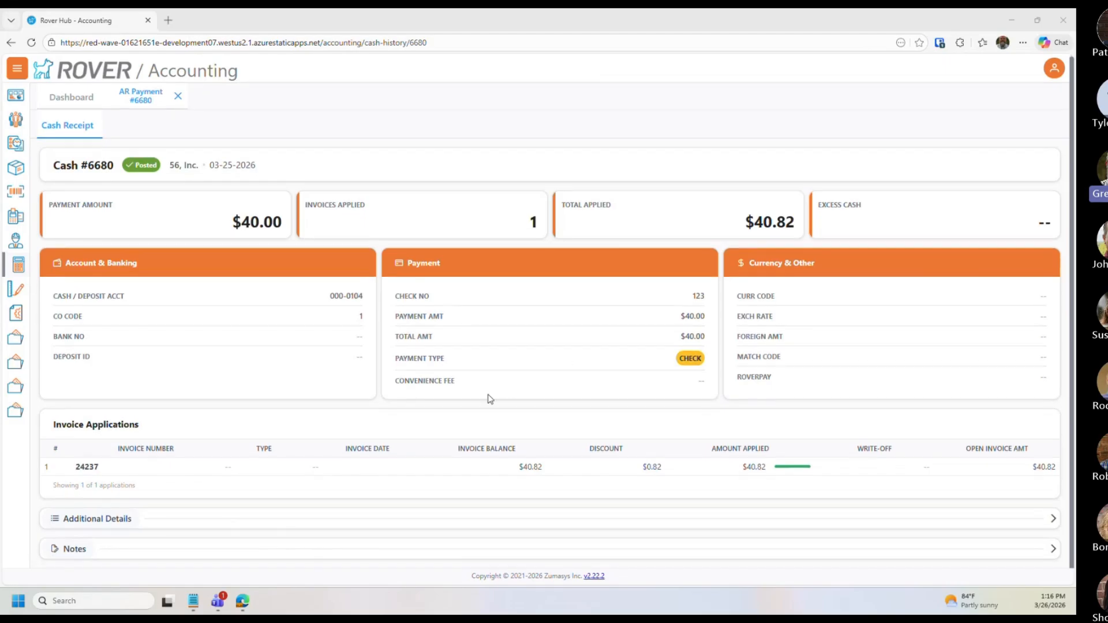
left_click(1048, 522)
scroll(549, 500, "down", 1)
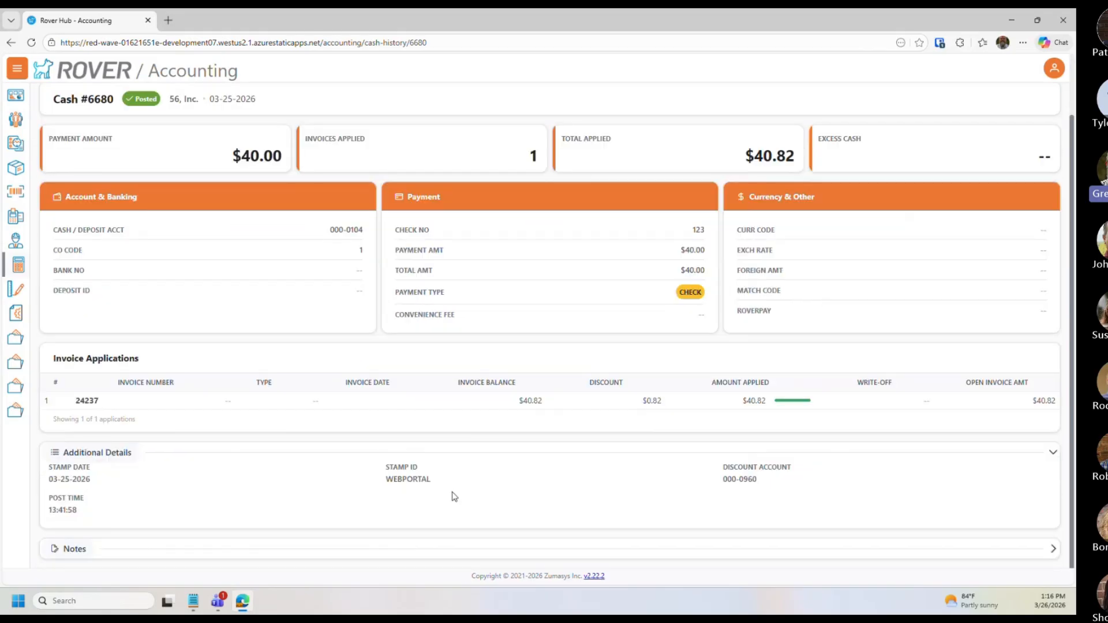
scroll(218, 483, "up", 1)
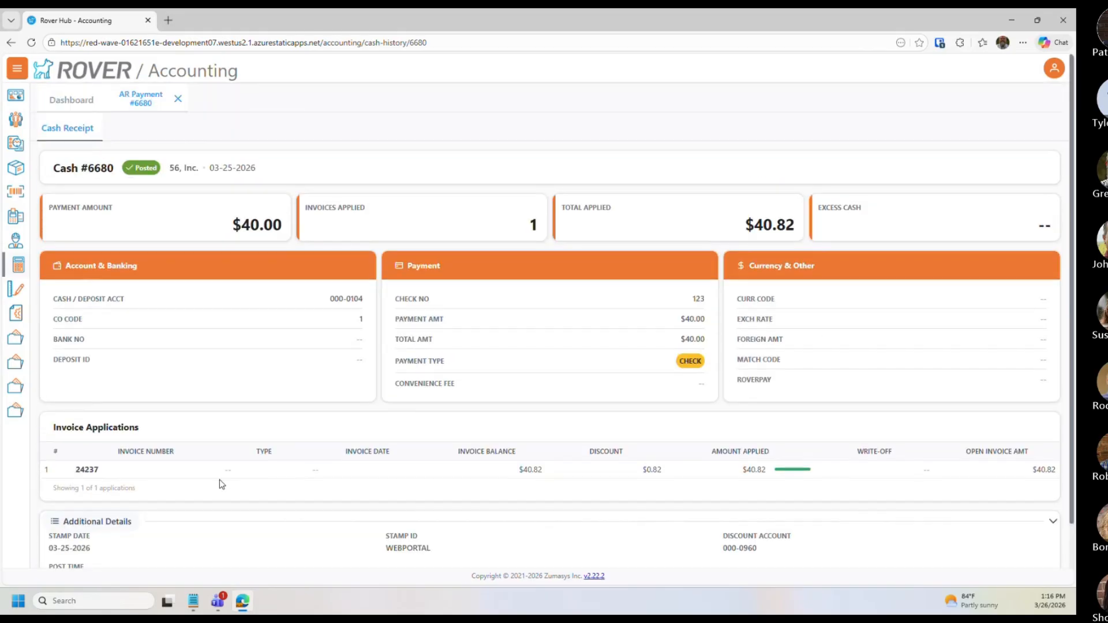